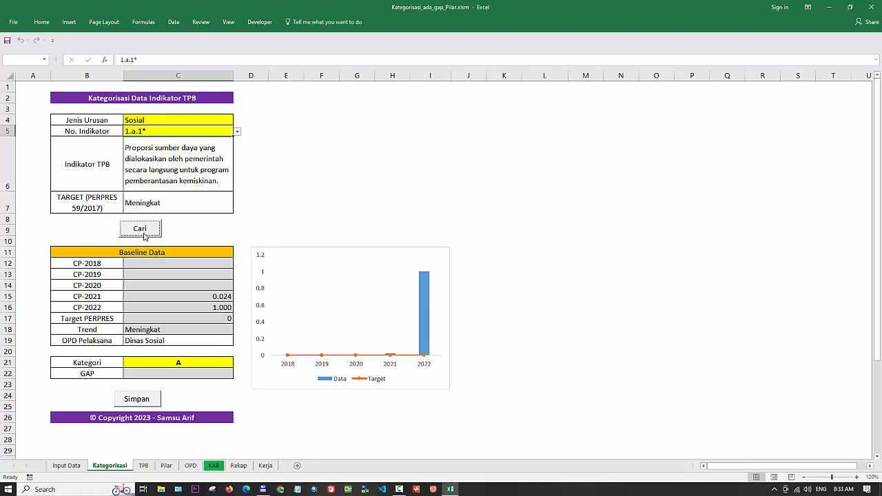
- Look up the baseline data for Sosial indicator 1.a.1* in the Kategorisasi form and check the KAB data sheet
{"action": "left_click", "coordinate": [143, 235]}
{"action": "left_click", "coordinate": [214, 466]}
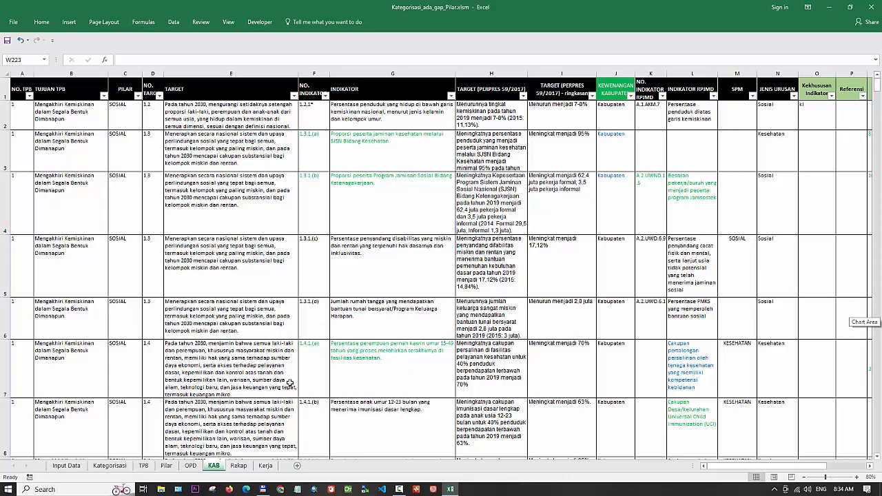
{"action": "left_click", "coordinate": [121, 467]}
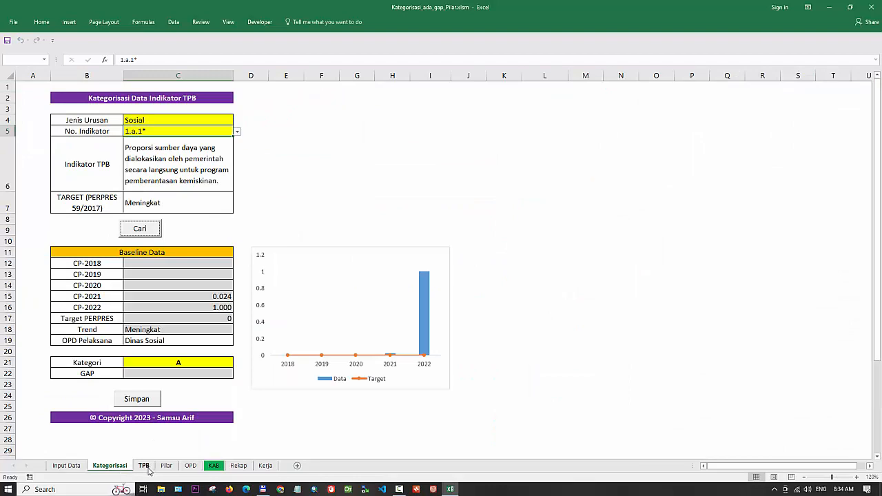
- Examine the SDG goals table on the TPB sheet and inspect the formula behind the SS count of goal 1
{"action": "left_click", "coordinate": [144, 465]}
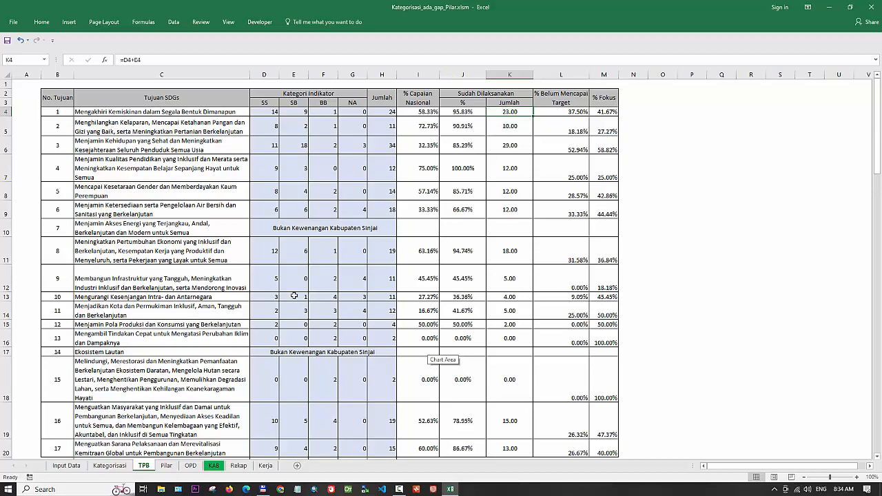
{"action": "scroll", "coordinate": [295, 294], "scroll_direction": "down", "scroll_amount": 4}
{"action": "scroll", "coordinate": [296, 297], "scroll_direction": "up", "scroll_amount": 2}
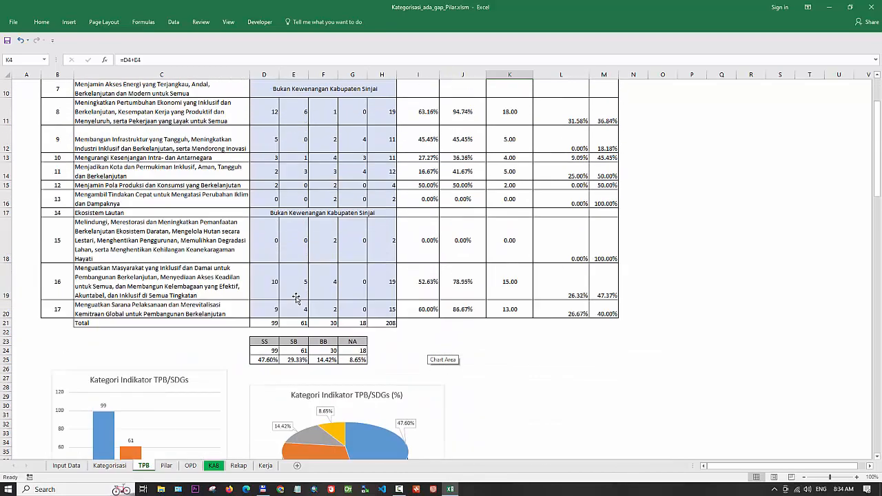
{"action": "scroll", "coordinate": [296, 294], "scroll_direction": "up", "scroll_amount": 3}
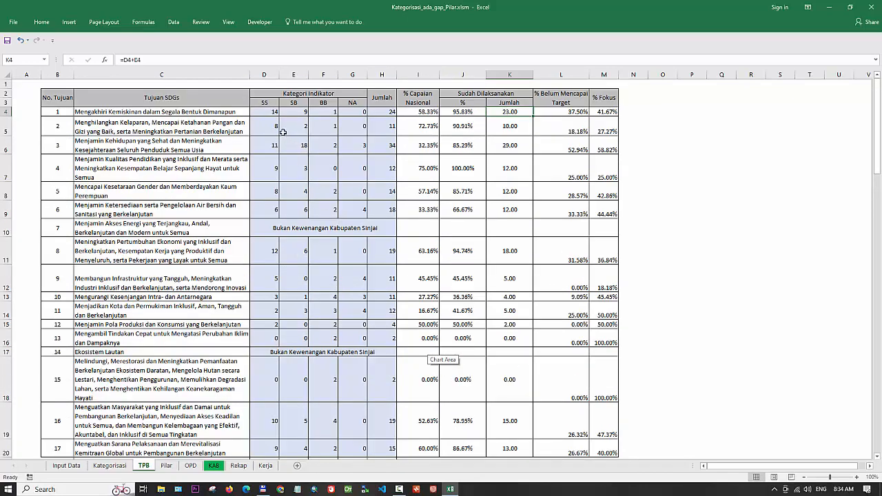
{"action": "left_click", "coordinate": [267, 114]}
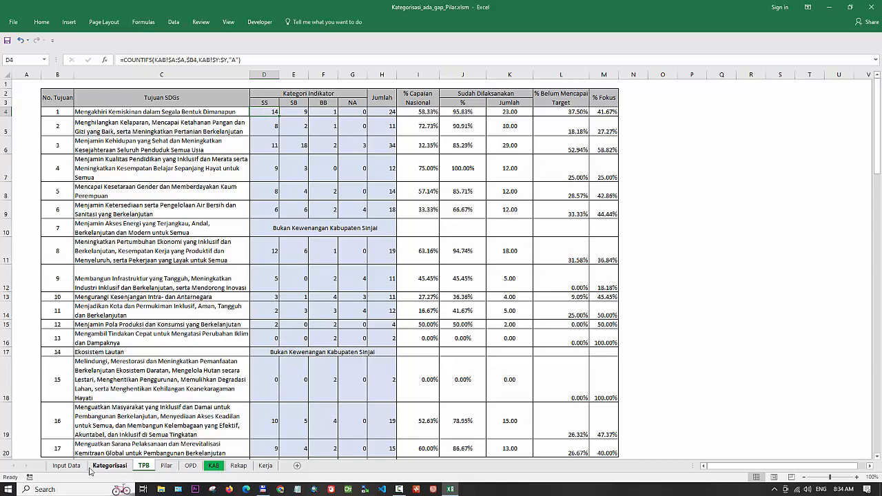
- Look over the Input Data and Kategorisasi forms and the KAB sheet to compare data entry with the stored data
{"action": "left_click", "coordinate": [67, 466]}
{"action": "left_click", "coordinate": [103, 466]}
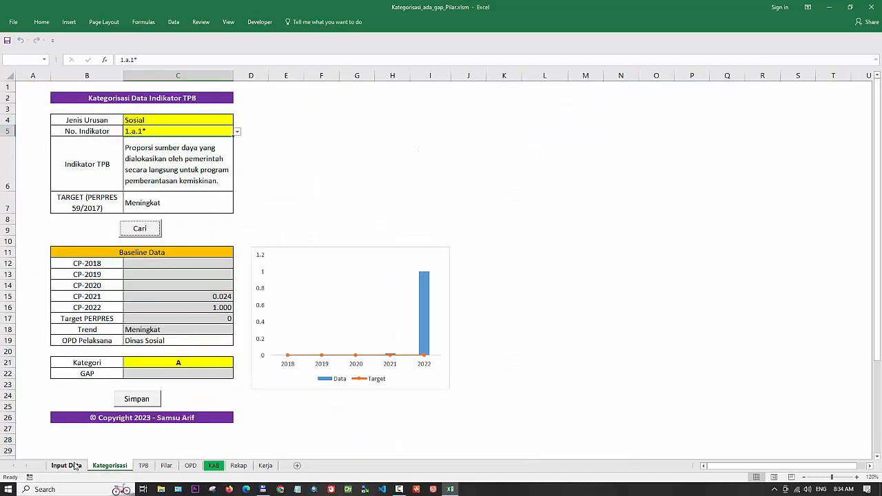
{"action": "left_click", "coordinate": [69, 468]}
{"action": "left_click", "coordinate": [105, 469]}
{"action": "left_click", "coordinate": [77, 467]}
{"action": "left_click", "coordinate": [102, 469]}
{"action": "left_click", "coordinate": [69, 467]}
{"action": "left_click", "coordinate": [105, 468]}
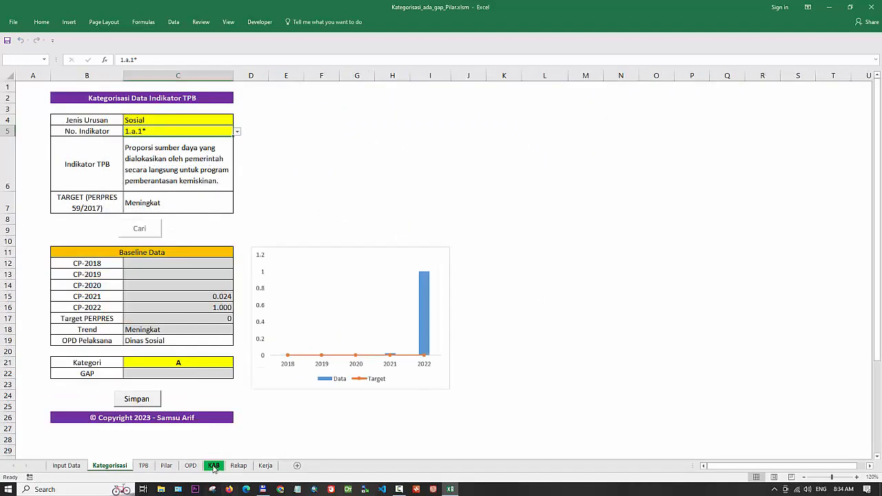
{"action": "left_click", "coordinate": [214, 467]}
- Examine the category totals on the TPB sheet together with the Kategori Indikator TPB/SDGs column and pie charts
{"action": "left_click", "coordinate": [144, 467]}
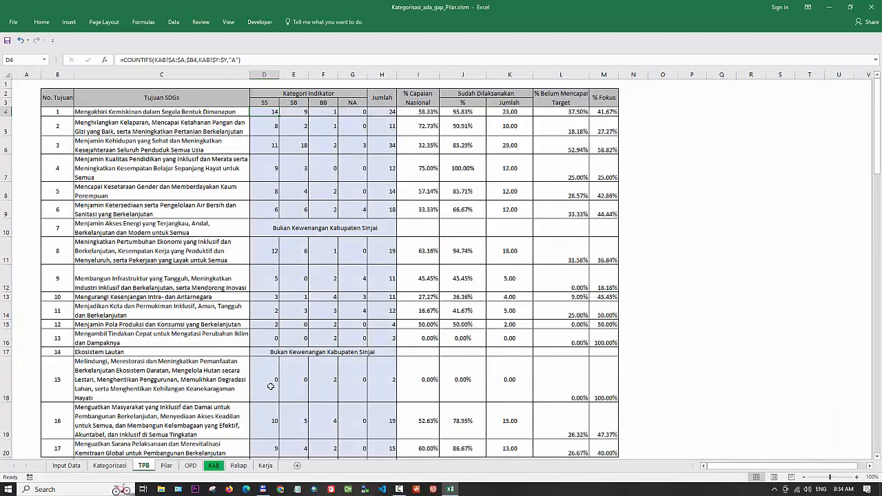
{"action": "scroll", "coordinate": [375, 322], "scroll_direction": "down", "scroll_amount": 3}
{"action": "scroll", "coordinate": [375, 328], "scroll_direction": "up", "scroll_amount": 3}
{"action": "scroll", "coordinate": [377, 328], "scroll_direction": "down", "scroll_amount": 5}
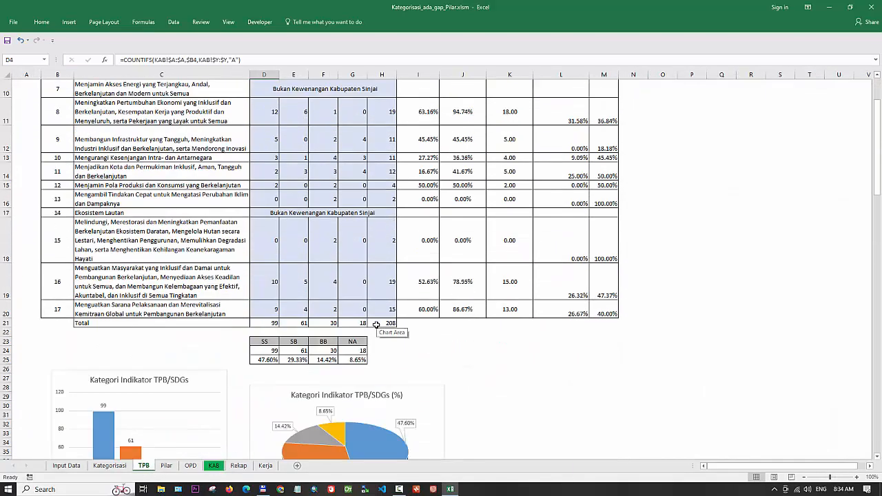
{"action": "scroll", "coordinate": [377, 326], "scroll_direction": "down", "scroll_amount": 2}
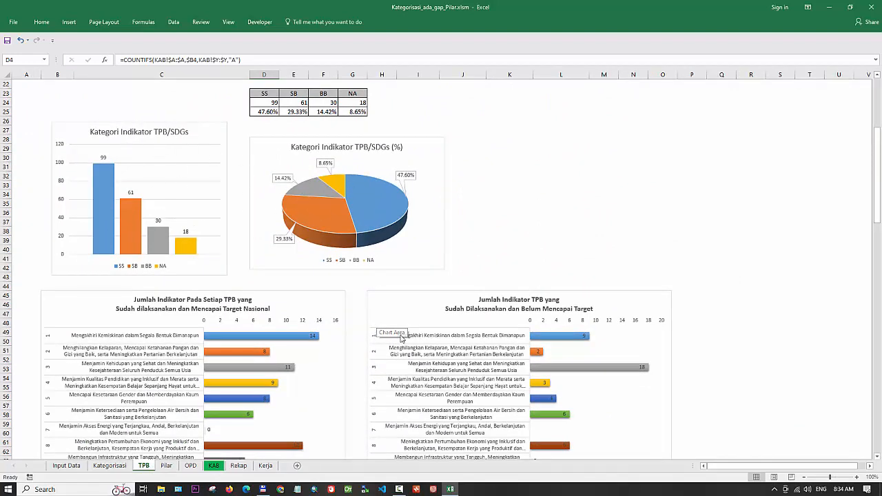
{"action": "scroll", "coordinate": [395, 334], "scroll_direction": "down", "scroll_amount": 3}
{"action": "scroll", "coordinate": [396, 333], "scroll_direction": "up", "scroll_amount": 3}
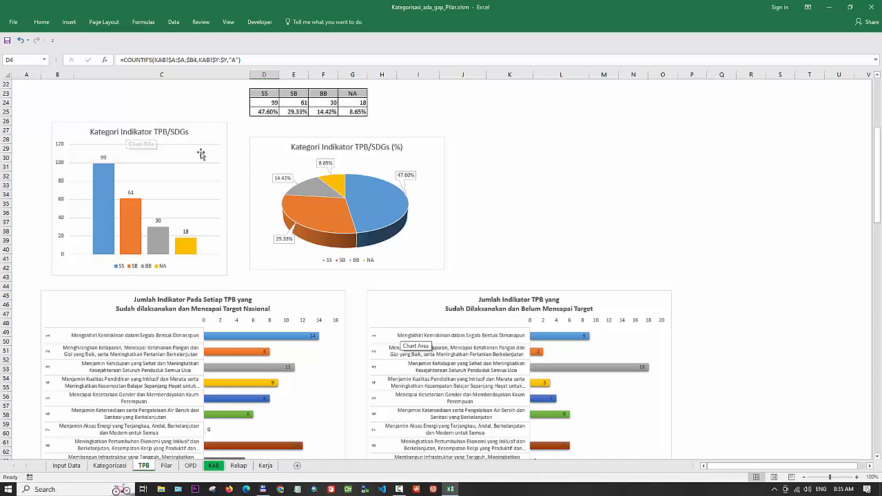
{"action": "scroll", "coordinate": [199, 155], "scroll_direction": "up", "scroll_amount": 3}
{"action": "scroll", "coordinate": [199, 156], "scroll_direction": "up", "scroll_amount": 4}
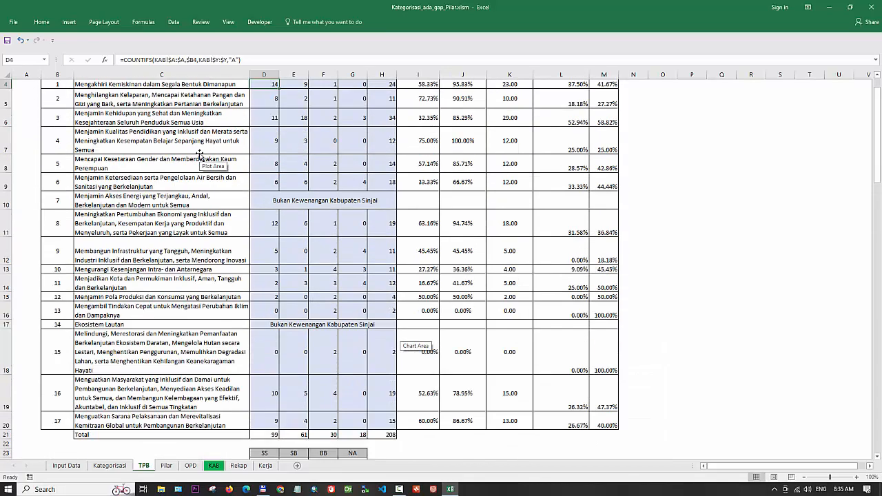
{"action": "scroll", "coordinate": [264, 173], "scroll_direction": "down", "scroll_amount": 5}
{"action": "scroll", "coordinate": [264, 173], "scroll_direction": "down", "scroll_amount": 3}
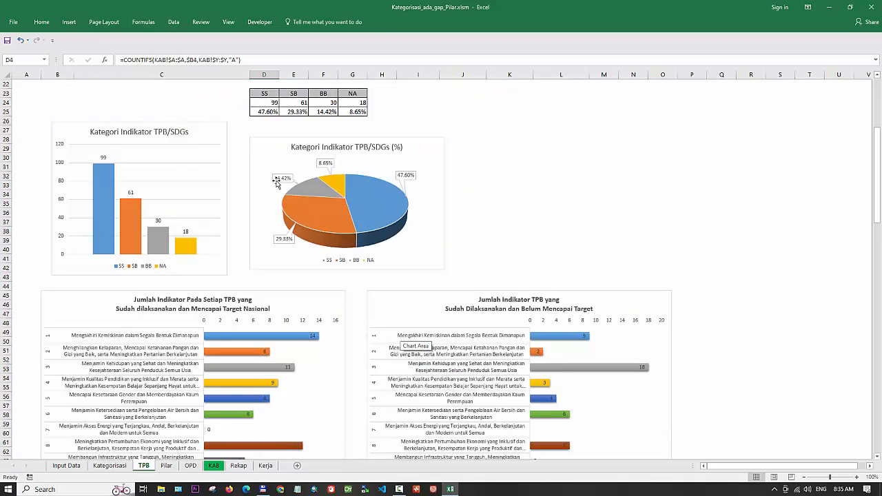
{"action": "scroll", "coordinate": [275, 183], "scroll_direction": "up", "scroll_amount": 2}
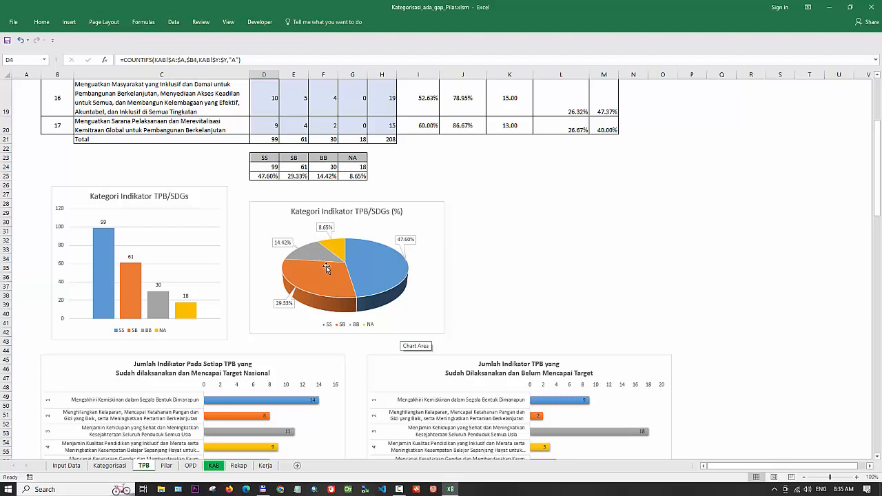
{"action": "mouse_move", "coordinate": [366, 268]}
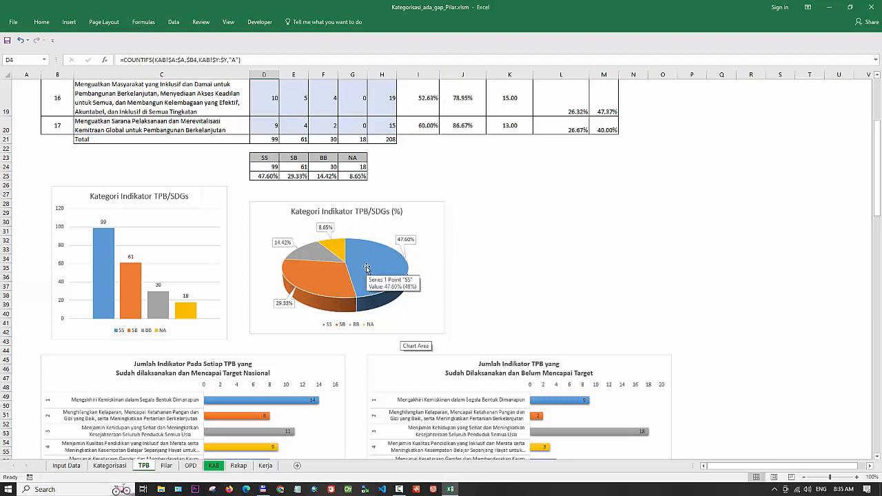
- Examine the TPB sheet's per-goal indicator charts by achievement status, through to Capaian Indikator TPB berdasarkan Tujuan, and return to the goals table
{"action": "scroll", "coordinate": [366, 268], "scroll_direction": "down", "scroll_amount": 6}
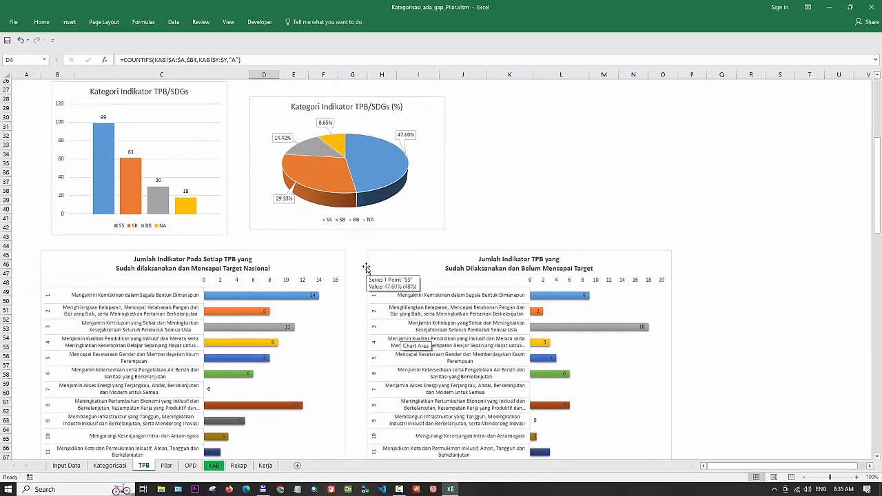
{"action": "scroll", "coordinate": [366, 268], "scroll_direction": "down", "scroll_amount": 2}
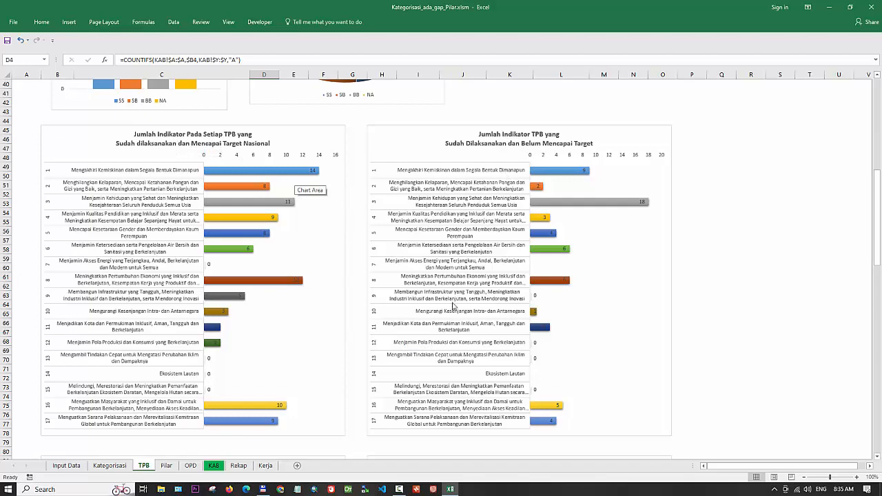
{"action": "scroll", "coordinate": [453, 306], "scroll_direction": "down", "scroll_amount": 10}
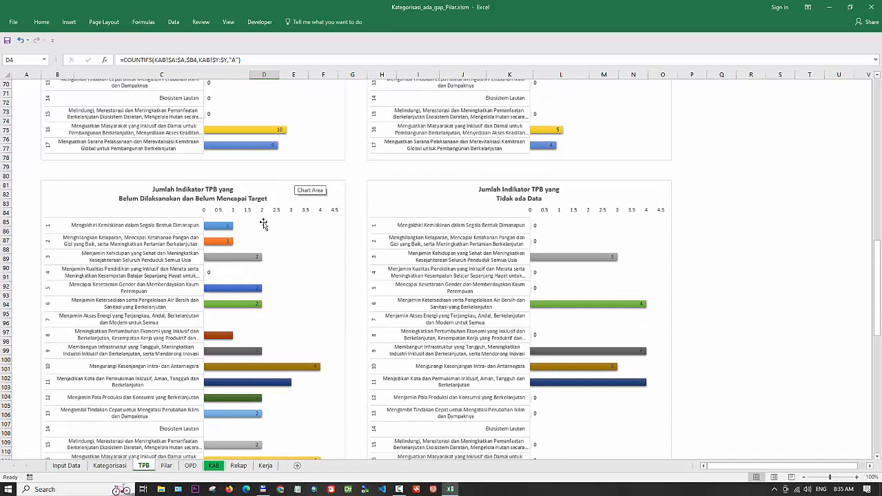
{"action": "scroll", "coordinate": [481, 226], "scroll_direction": "down", "scroll_amount": 4}
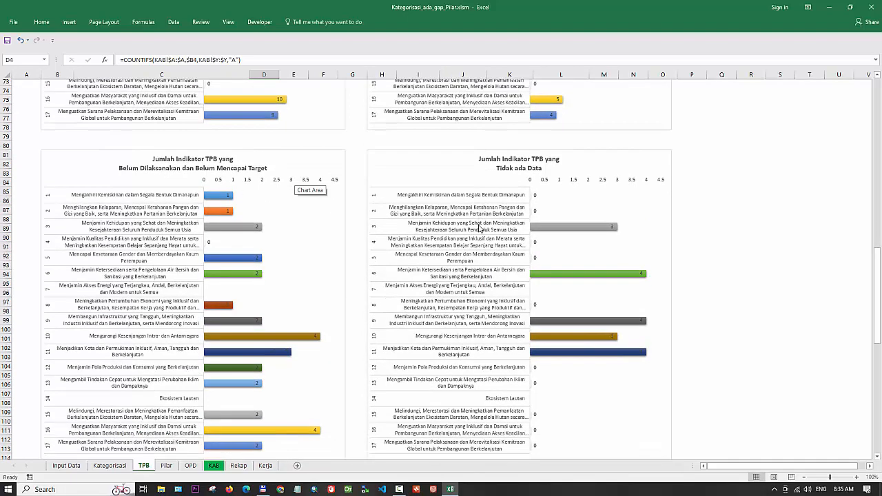
{"action": "scroll", "coordinate": [478, 230], "scroll_direction": "down", "scroll_amount": 8}
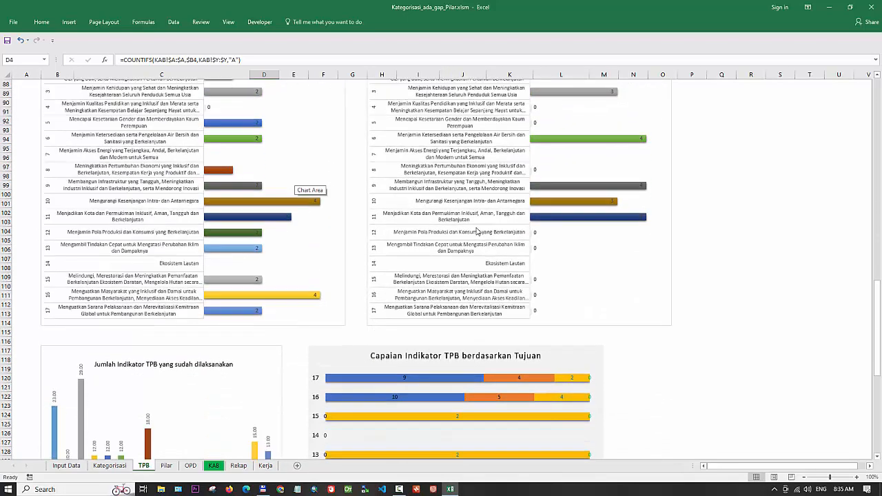
{"action": "scroll", "coordinate": [475, 229], "scroll_direction": "down", "scroll_amount": 1}
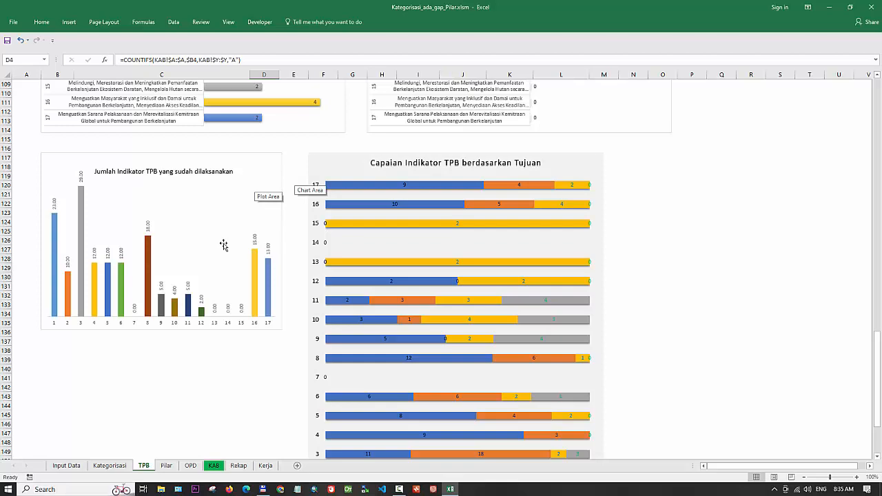
{"action": "scroll", "coordinate": [224, 246], "scroll_direction": "up", "scroll_amount": 20}
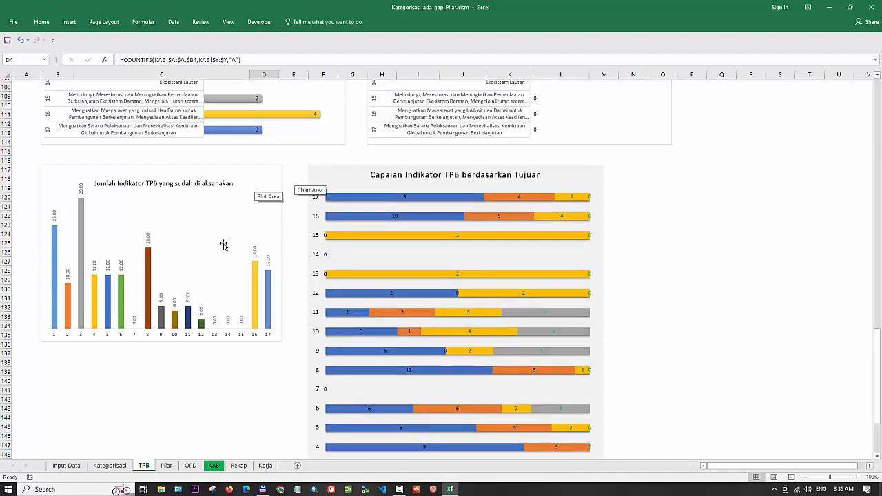
{"action": "scroll", "coordinate": [224, 246], "scroll_direction": "up", "scroll_amount": 14}
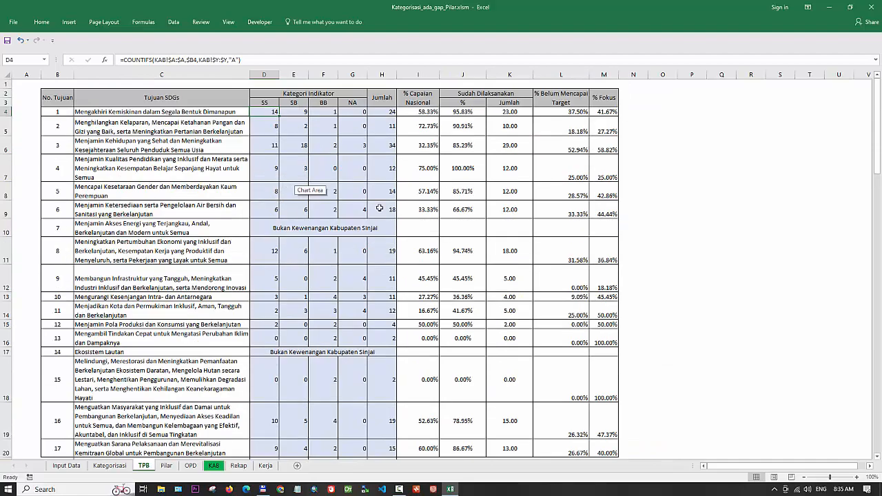
{"action": "scroll", "coordinate": [323, 309], "scroll_direction": "down", "scroll_amount": 11}
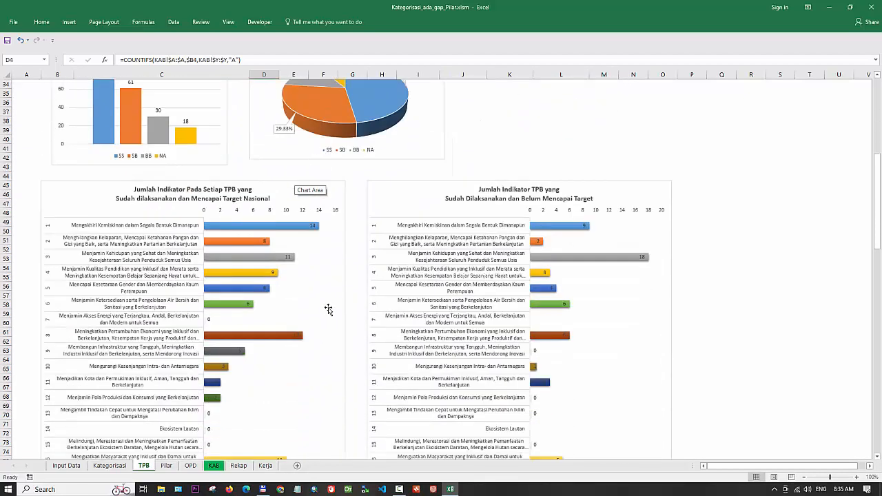
{"action": "scroll", "coordinate": [327, 309], "scroll_direction": "down", "scroll_amount": 17}
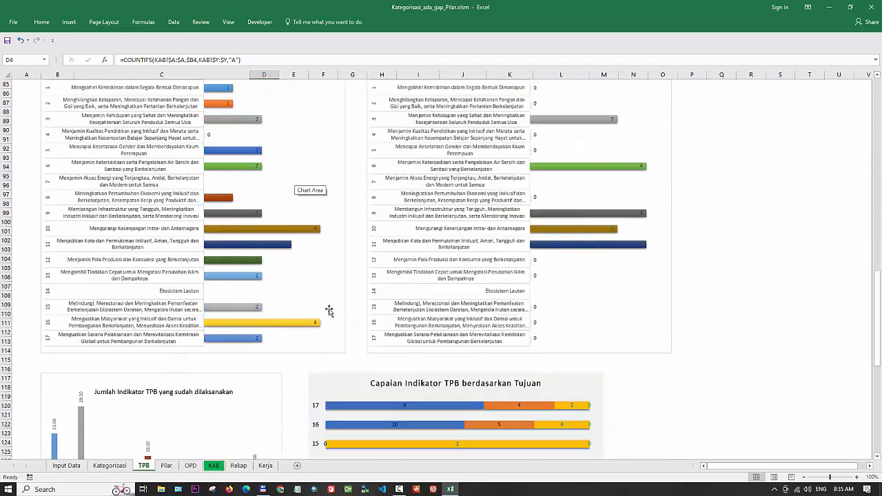
{"action": "scroll", "coordinate": [328, 309], "scroll_direction": "up", "scroll_amount": 20}
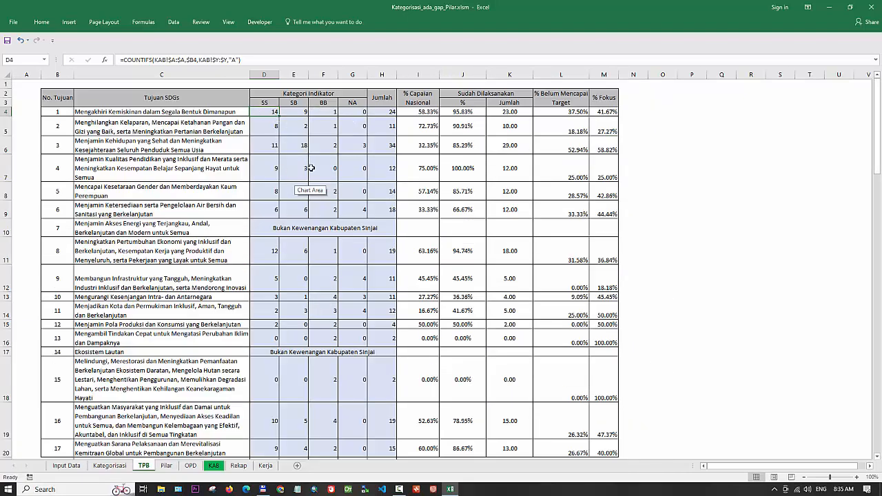
- Revisit the Input Data and Kategorisasi forms and review the full set of TPB charts that summarise their data
{"action": "left_click", "coordinate": [66, 465]}
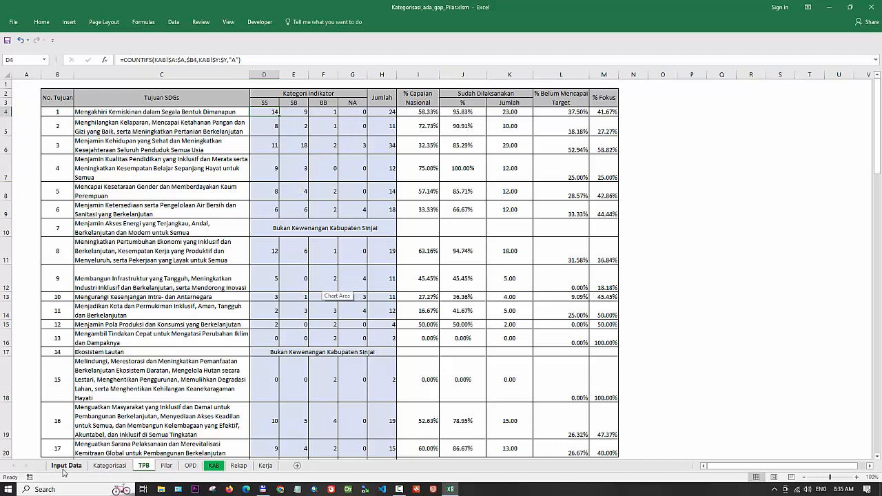
{"action": "left_click", "coordinate": [100, 467]}
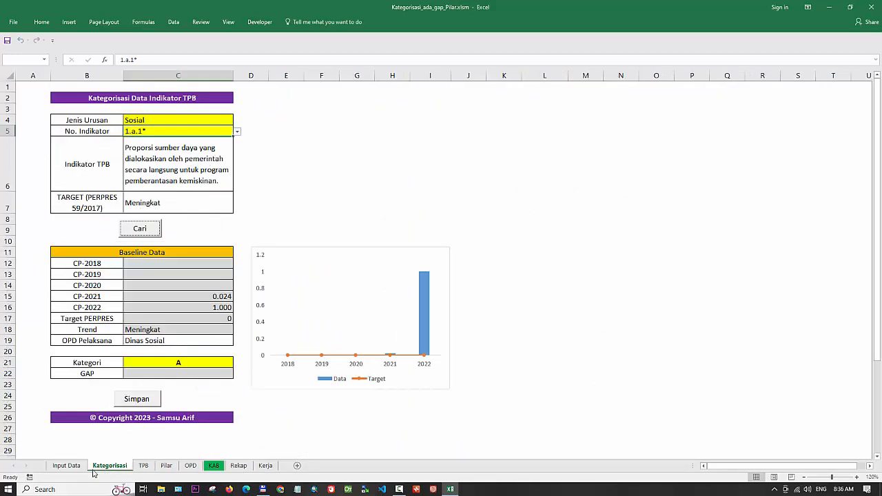
{"action": "left_click", "coordinate": [64, 466]}
{"action": "left_click", "coordinate": [100, 467]}
{"action": "left_click", "coordinate": [144, 465]}
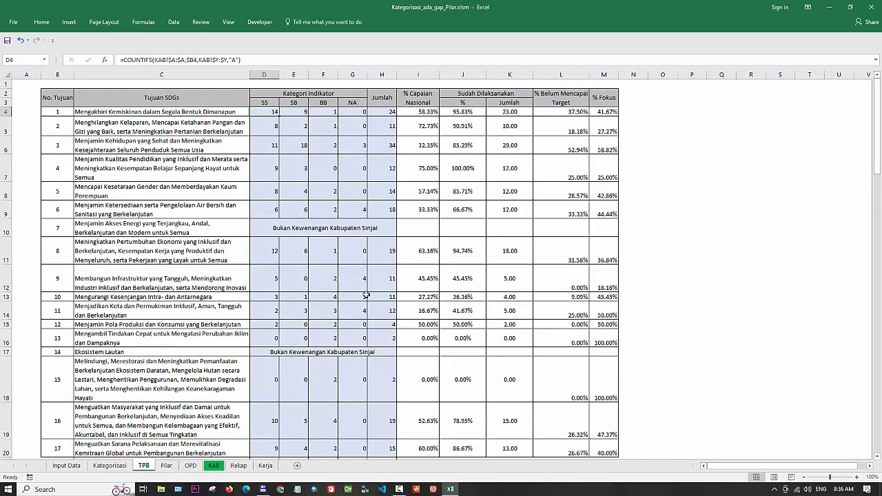
{"action": "scroll", "coordinate": [372, 309], "scroll_direction": "down", "scroll_amount": 4}
{"action": "scroll", "coordinate": [372, 309], "scroll_direction": "down", "scroll_amount": 3}
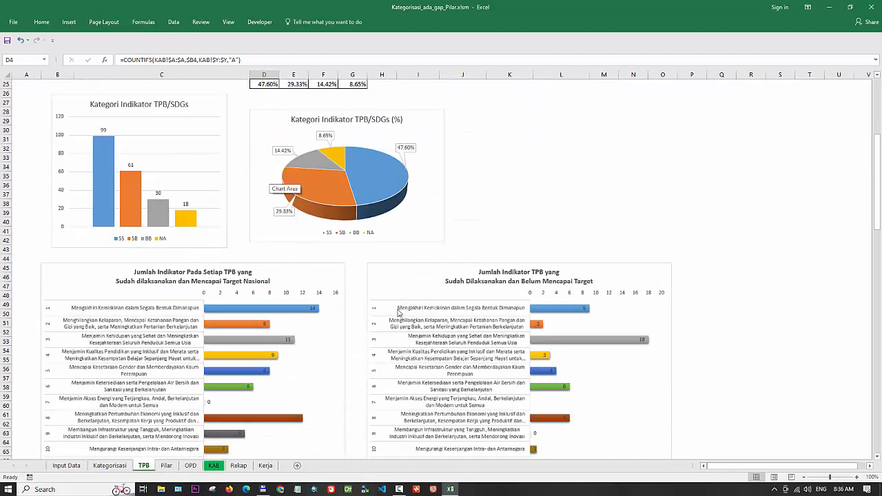
{"action": "scroll", "coordinate": [395, 307], "scroll_direction": "down", "scroll_amount": 3}
{"action": "scroll", "coordinate": [398, 312], "scroll_direction": "down", "scroll_amount": 5}
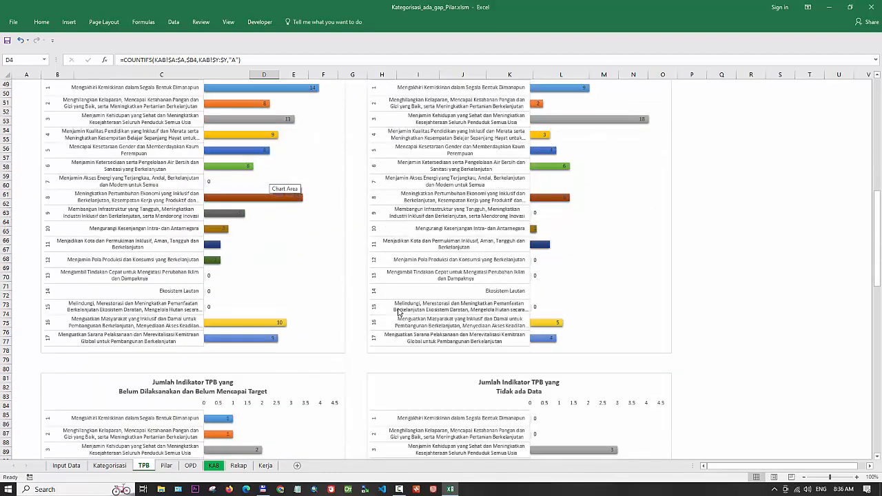
{"action": "scroll", "coordinate": [398, 312], "scroll_direction": "down", "scroll_amount": 10}
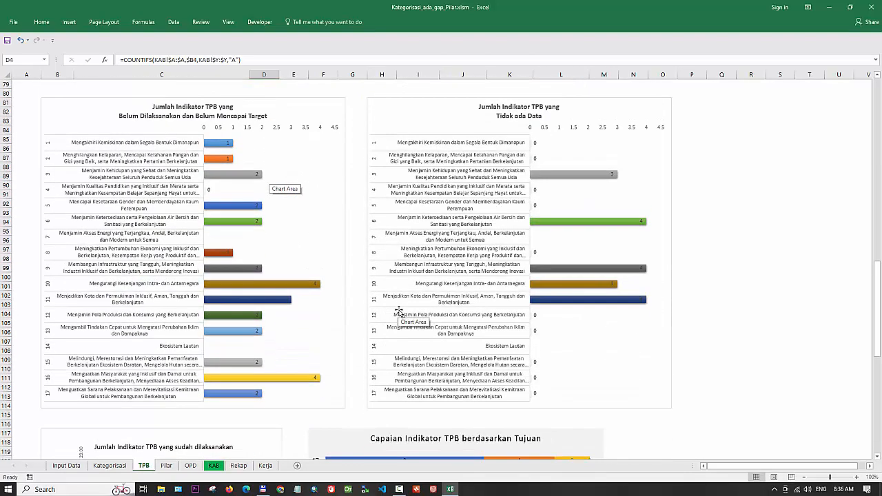
{"action": "scroll", "coordinate": [398, 312], "scroll_direction": "down", "scroll_amount": 8}
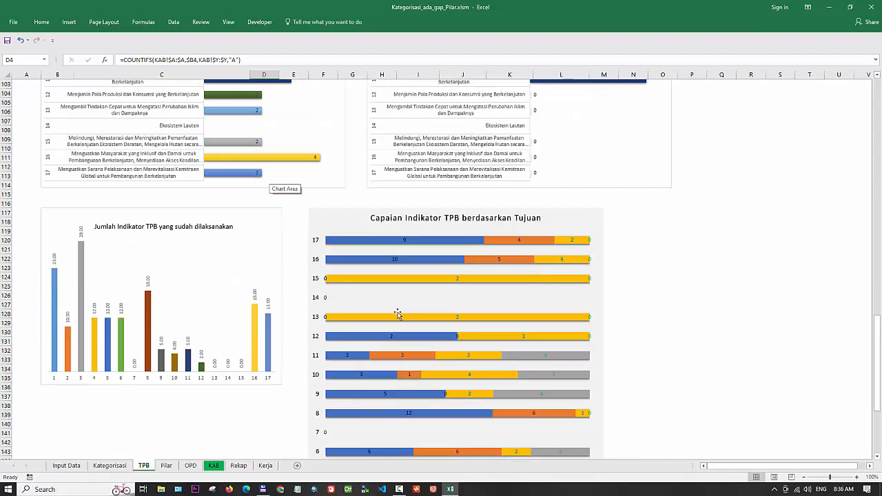
{"action": "scroll", "coordinate": [395, 316], "scroll_direction": "up", "scroll_amount": 20}
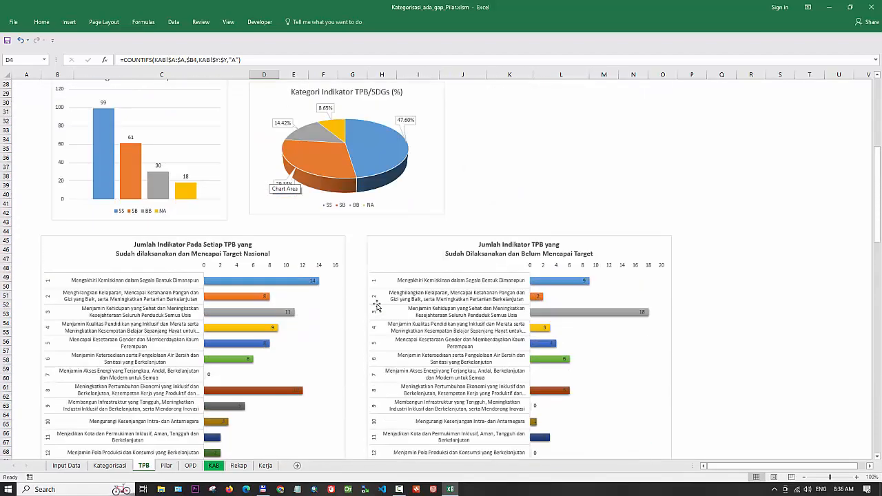
- Open the Pilar sheet from the TPB goals table and inspect the SS count formulas for SOSIAL and EKONOMI
{"action": "scroll", "coordinate": [377, 305], "scroll_direction": "up", "scroll_amount": 3}
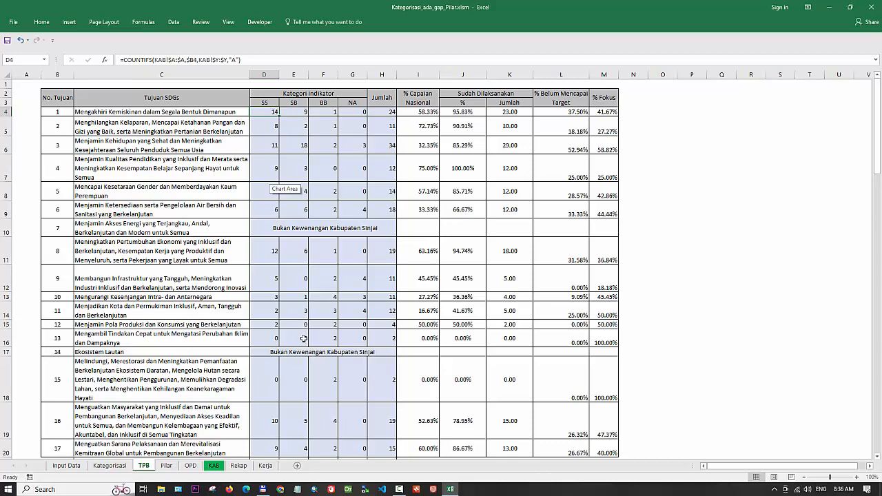
{"action": "left_click", "coordinate": [172, 466]}
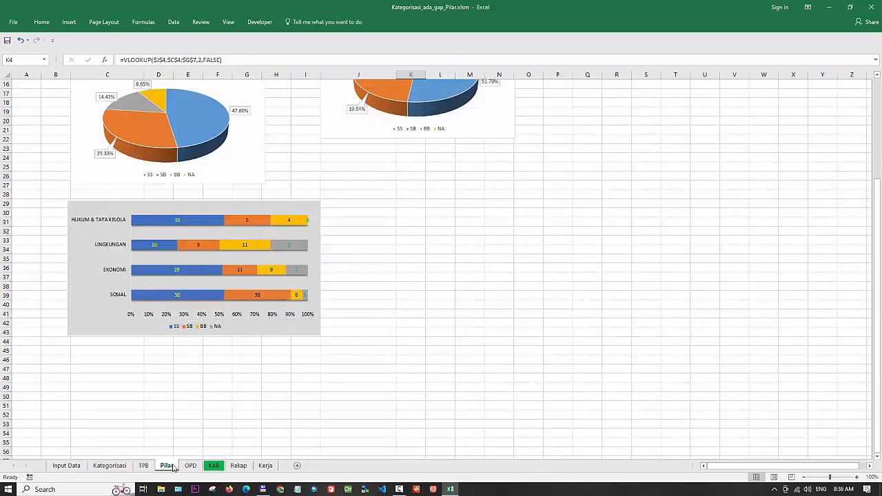
{"action": "scroll", "coordinate": [342, 246], "scroll_direction": "up", "scroll_amount": 5}
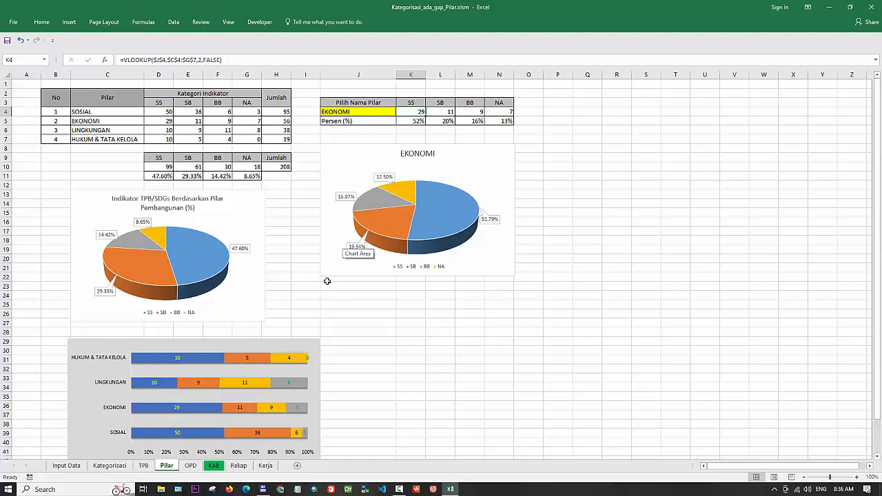
{"action": "left_click", "coordinate": [160, 112]}
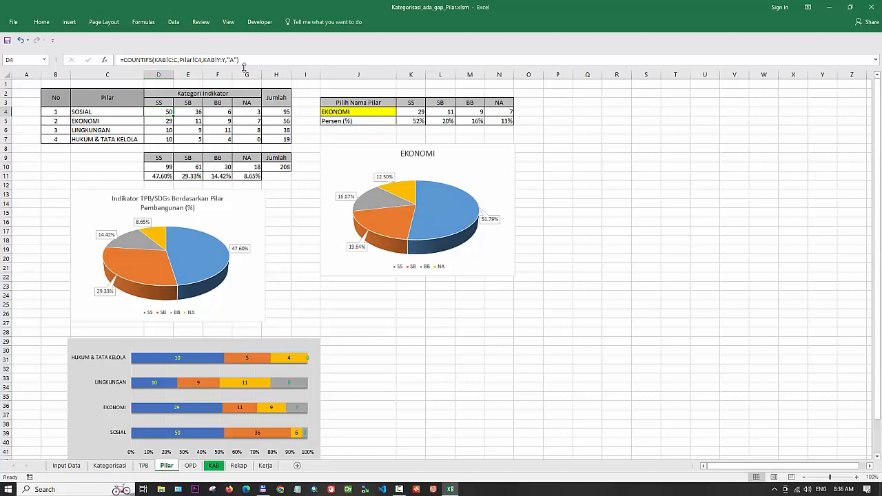
{"action": "left_click", "coordinate": [163, 121]}
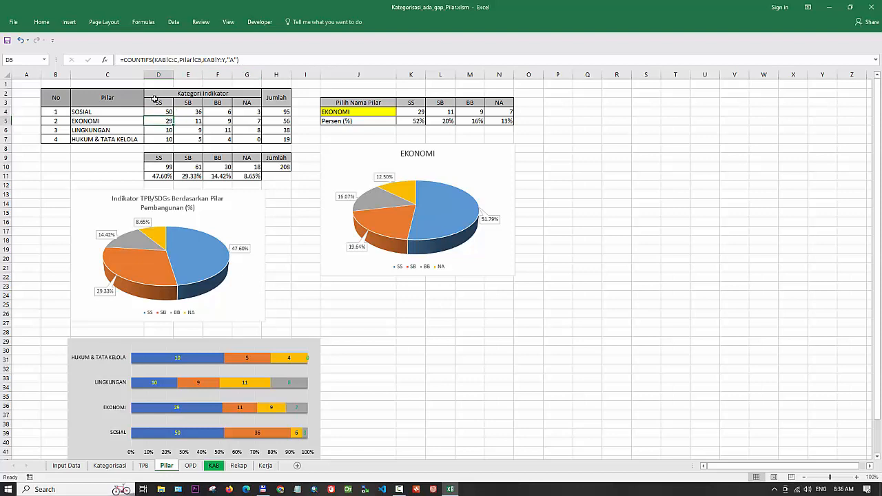
- Go through the four pillar names in the Pilar table, from SOSIAL to HUKUM & TATA KELOLA
{"action": "left_click", "coordinate": [113, 114]}
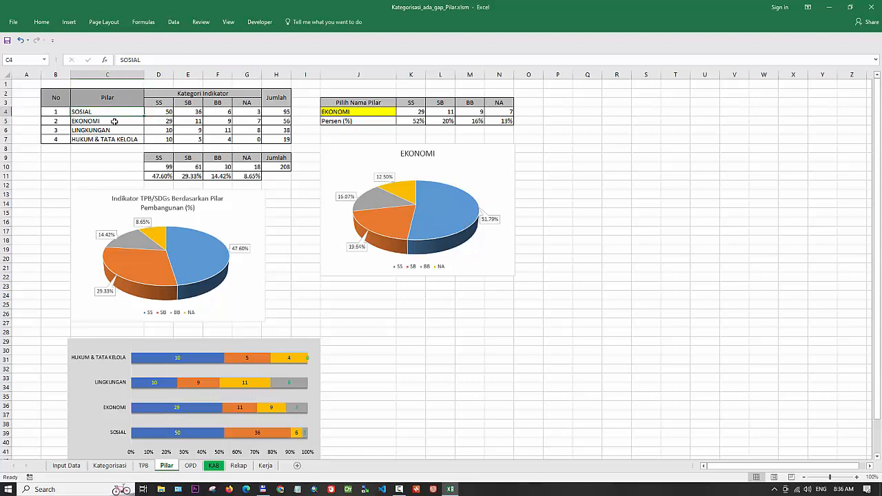
{"action": "left_click", "coordinate": [115, 121]}
{"action": "left_click", "coordinate": [115, 131]}
{"action": "left_click", "coordinate": [113, 140]}
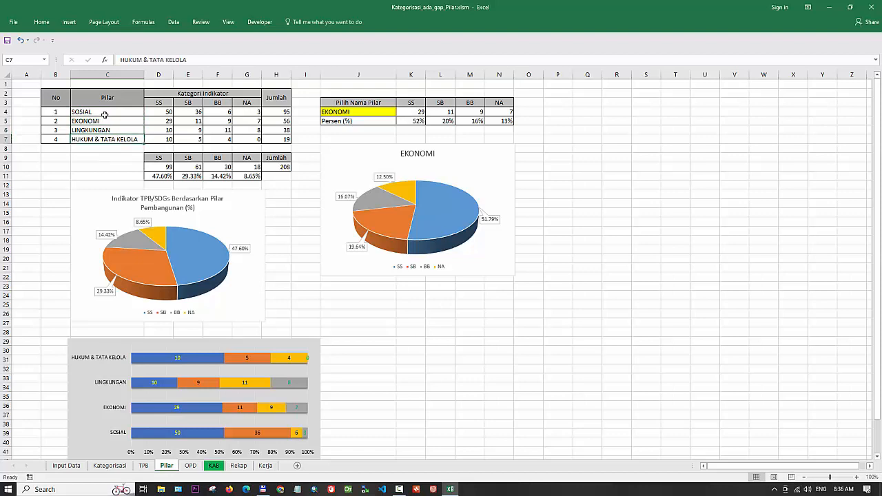
{"action": "left_click", "coordinate": [106, 112]}
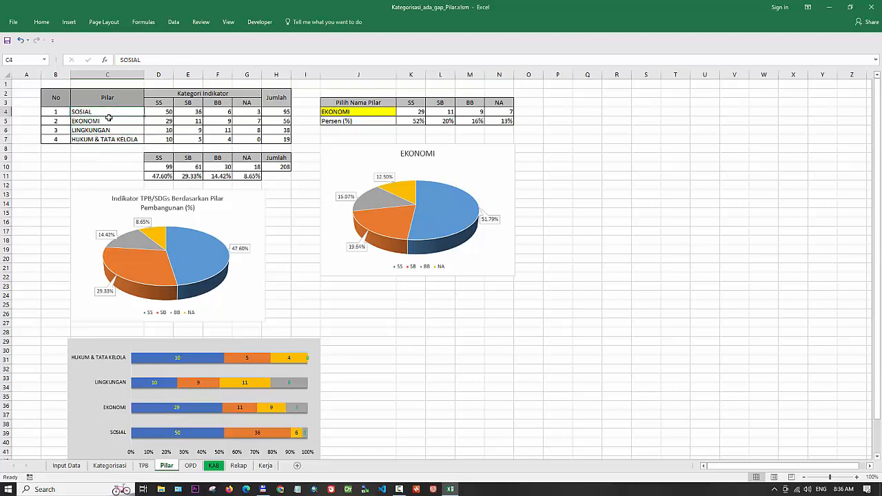
{"action": "left_click", "coordinate": [109, 120]}
{"action": "left_click", "coordinate": [117, 131]}
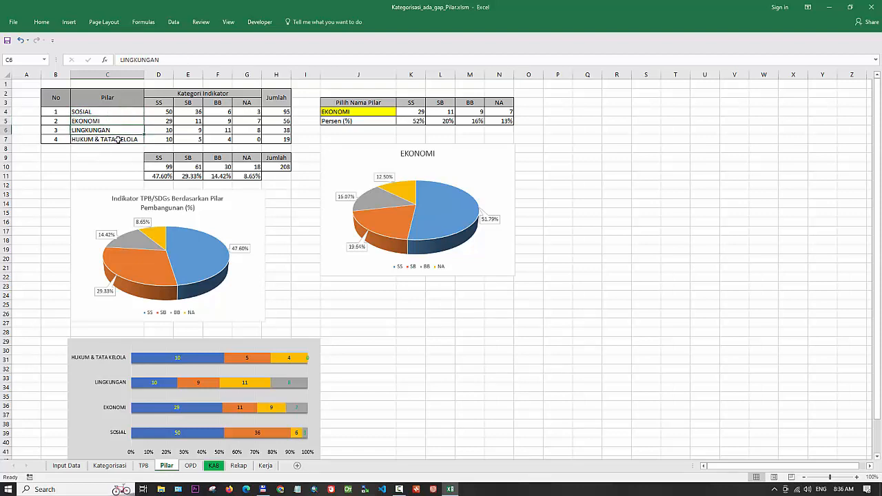
{"action": "left_click", "coordinate": [118, 139]}
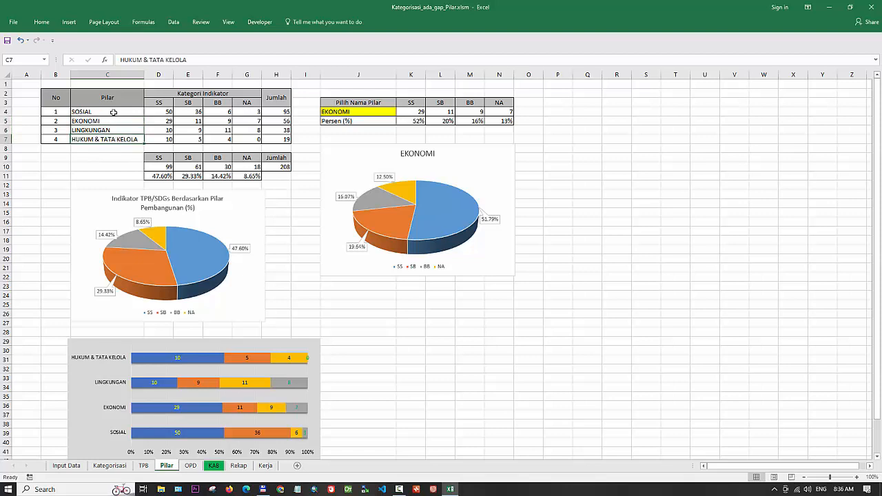
- Inspect the formulas behind the indicator counts for each pillar, down the SS column and across to the NA column
{"action": "left_click", "coordinate": [150, 115]}
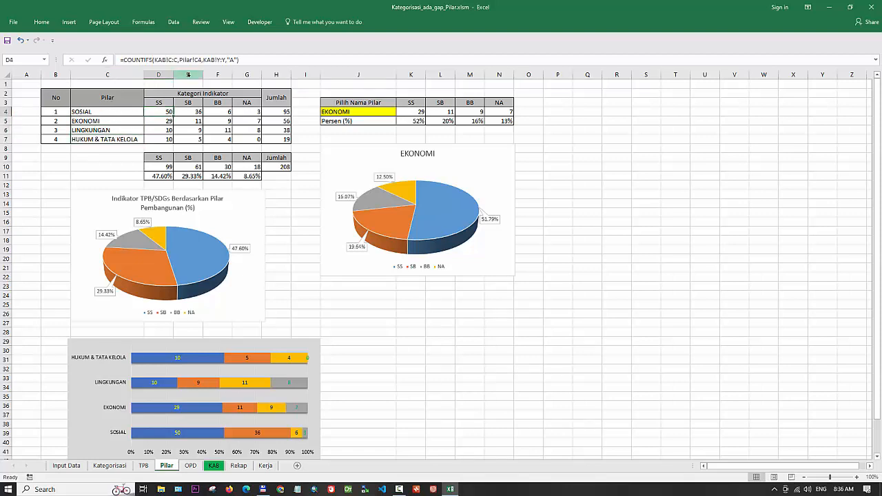
{"action": "left_click", "coordinate": [173, 121]}
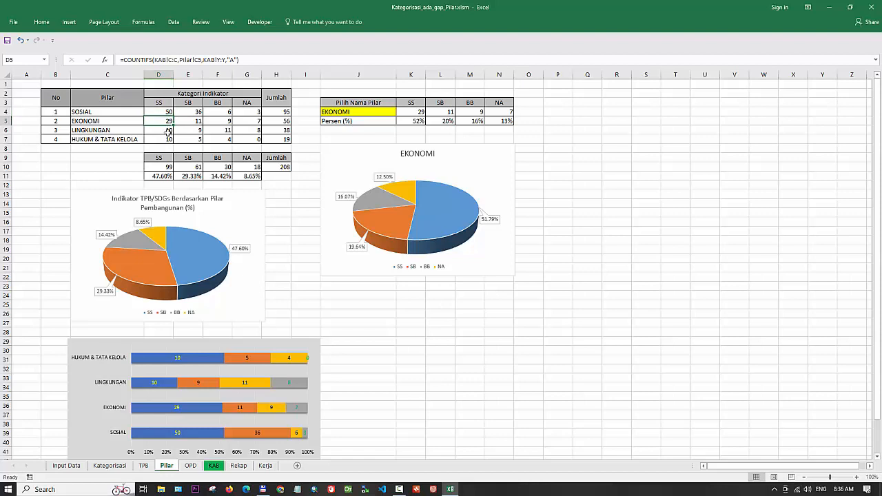
{"action": "left_click", "coordinate": [166, 129]}
{"action": "left_click", "coordinate": [165, 138]}
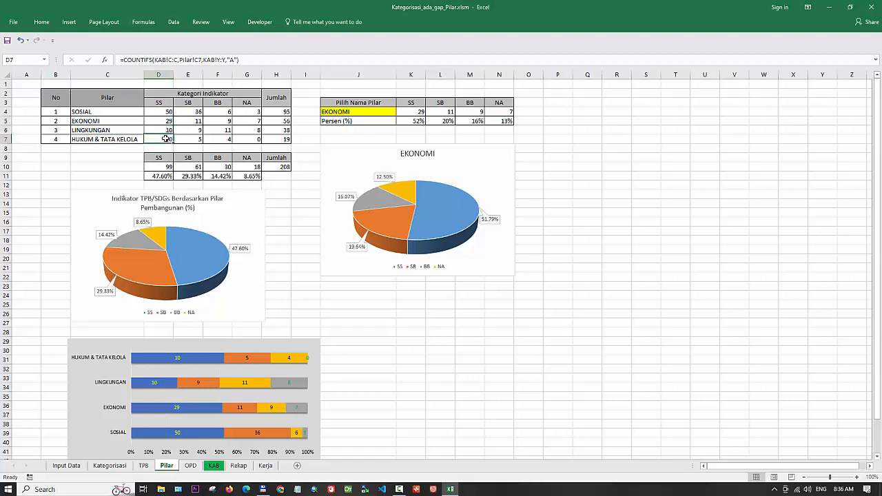
{"action": "left_click", "coordinate": [225, 110]}
{"action": "left_click", "coordinate": [234, 136]}
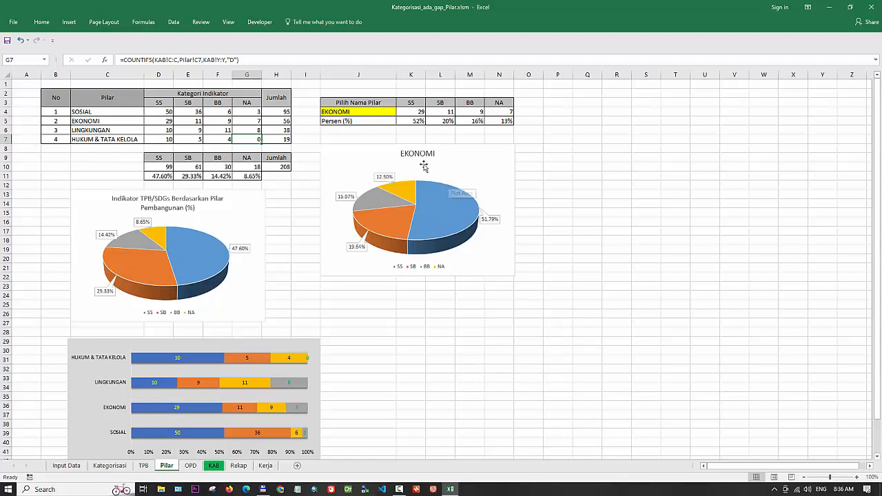
- Switch Pilih Nama Pilar through SOSIAL, EKONOMI and LINGKUNGAN, ending on HUKUM & TATA KELOLA, to compare the pillar pie charts
{"action": "left_click", "coordinate": [383, 111]}
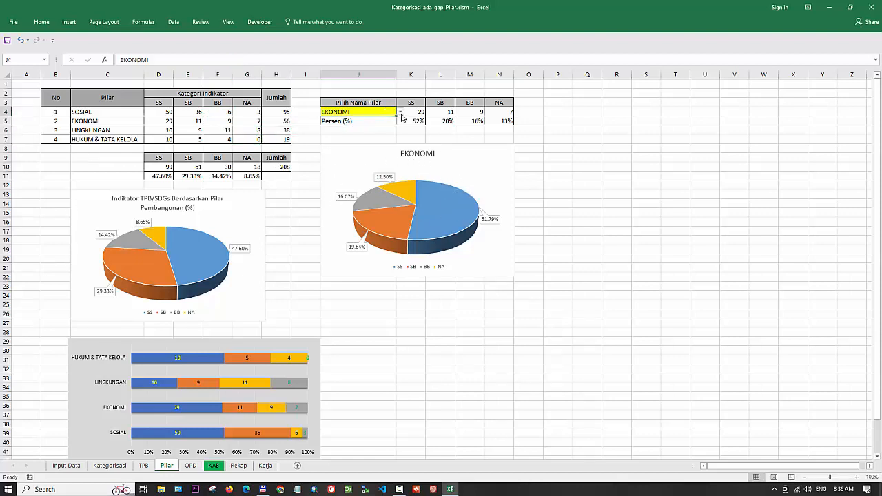
{"action": "left_click", "coordinate": [399, 112]}
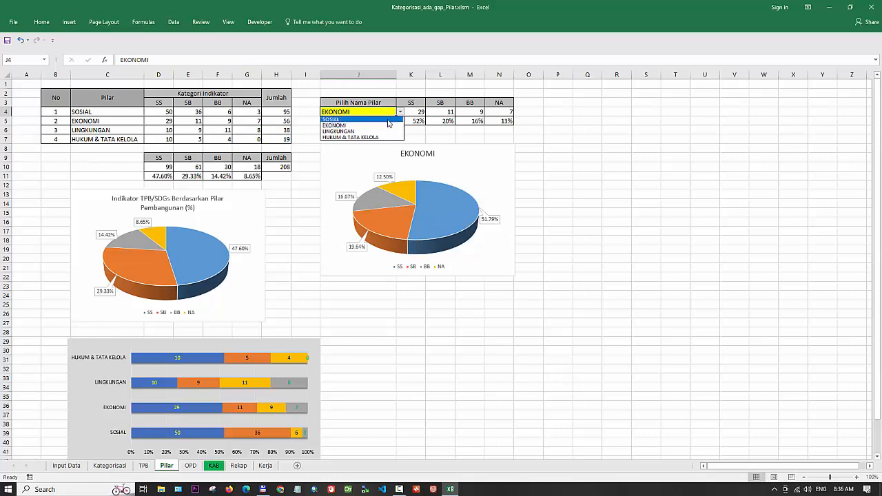
{"action": "left_click", "coordinate": [388, 121]}
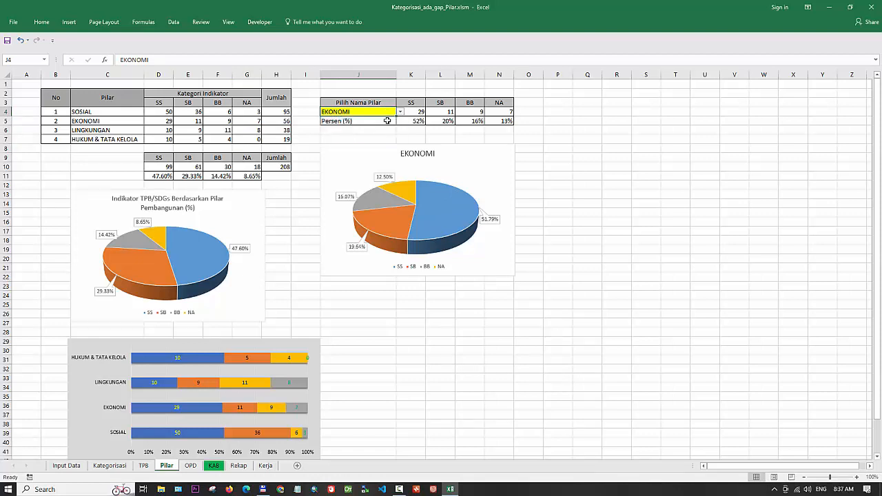
{"action": "left_click", "coordinate": [400, 112]}
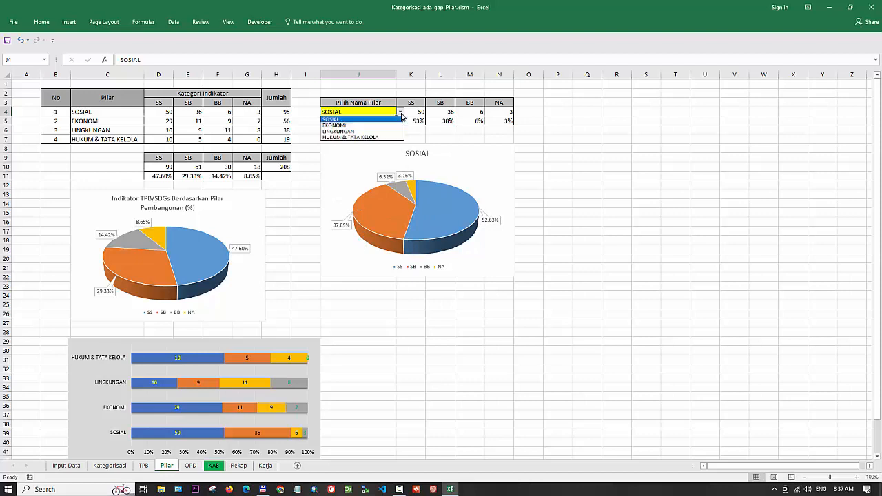
{"action": "left_click", "coordinate": [389, 128]}
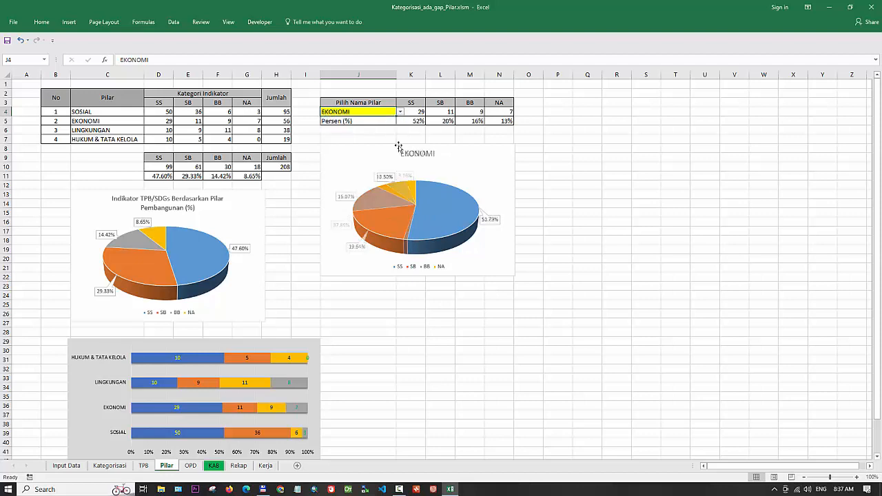
{"action": "left_click", "coordinate": [400, 112]}
{"action": "left_click", "coordinate": [358, 135]}
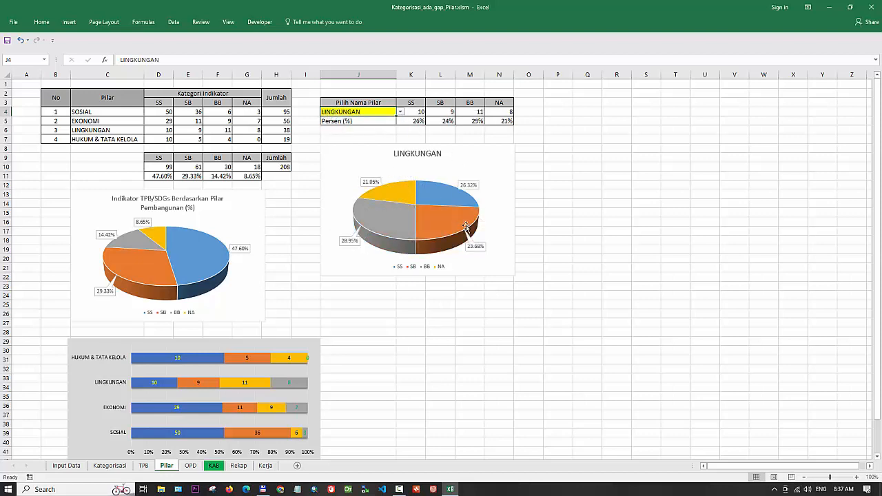
{"action": "mouse_move", "coordinate": [468, 227]}
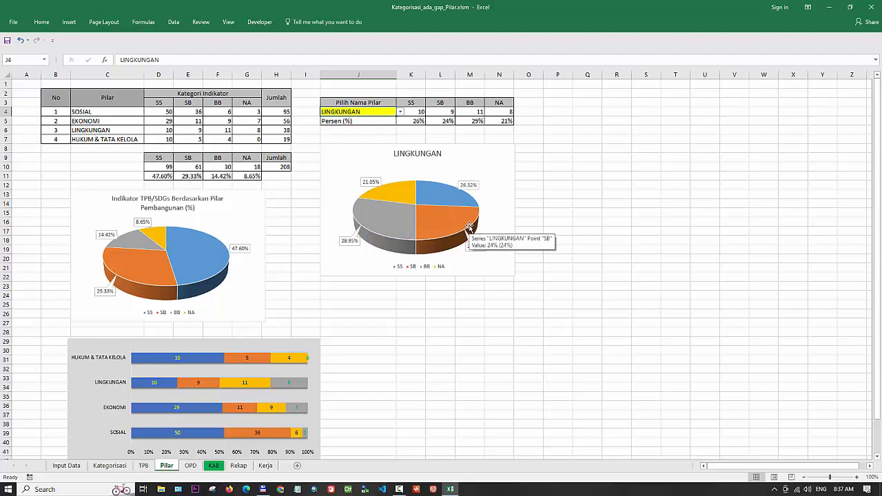
{"action": "left_click", "coordinate": [399, 112]}
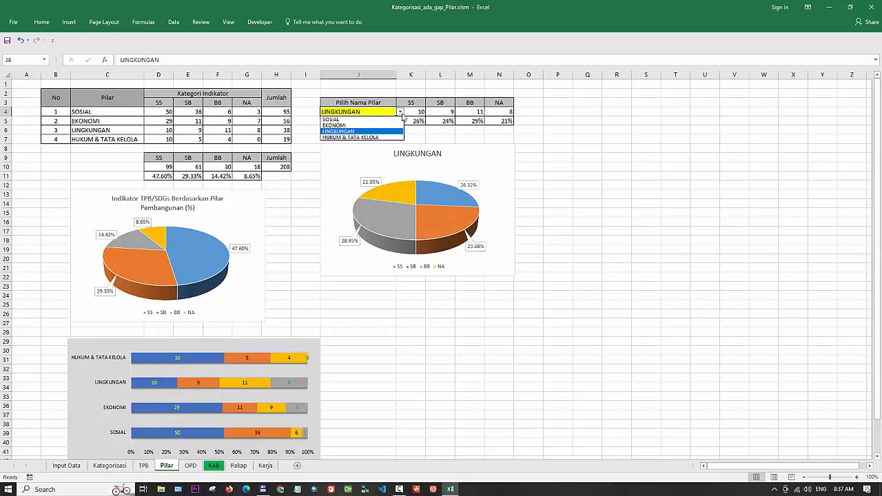
{"action": "left_click", "coordinate": [386, 138]}
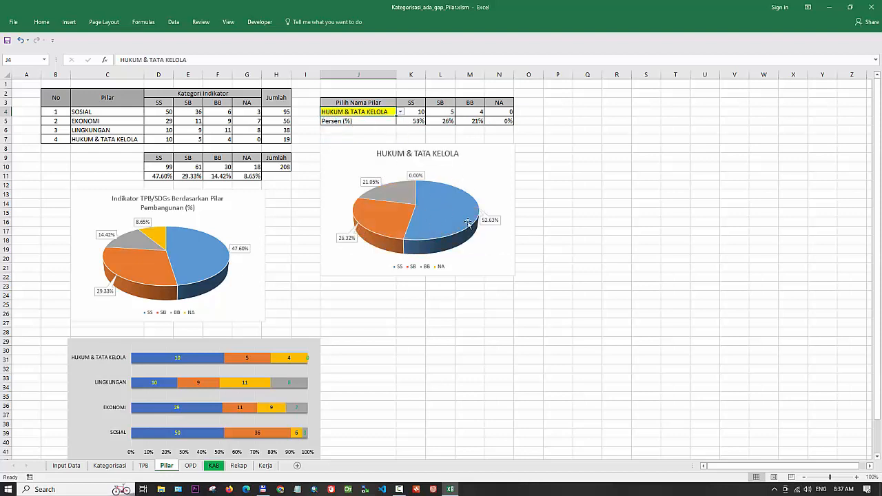
- Review the Pilar sheet's overall pie chart and the stacked bar chart of indicator categories per pillar
{"action": "scroll", "coordinate": [309, 178], "scroll_direction": "down", "scroll_amount": 5}
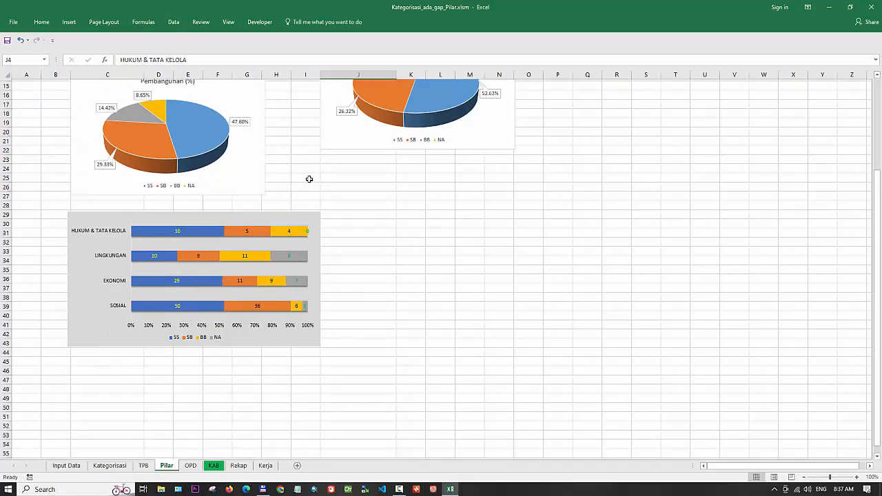
{"action": "scroll", "coordinate": [256, 255], "scroll_direction": "down", "scroll_amount": 2}
{"action": "scroll", "coordinate": [255, 232], "scroll_direction": "up", "scroll_amount": 4}
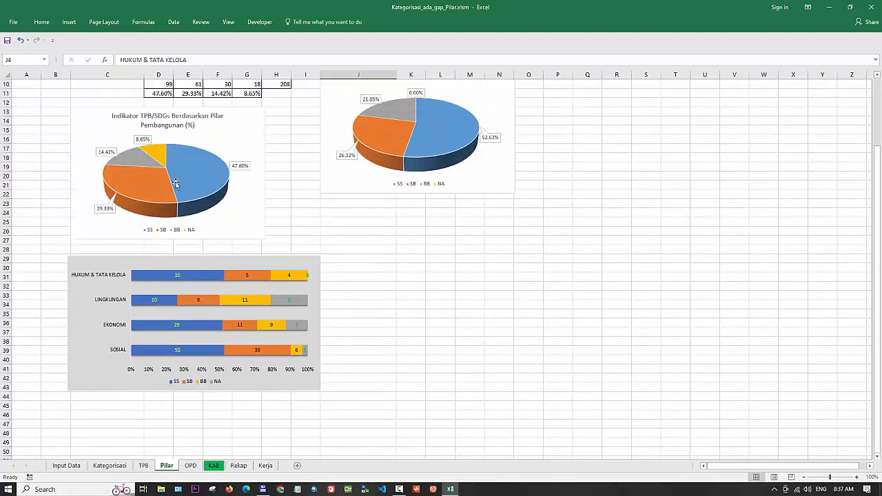
{"action": "scroll", "coordinate": [185, 191], "scroll_direction": "up", "scroll_amount": 2}
{"action": "scroll", "coordinate": [216, 217], "scroll_direction": "up", "scroll_amount": 1}
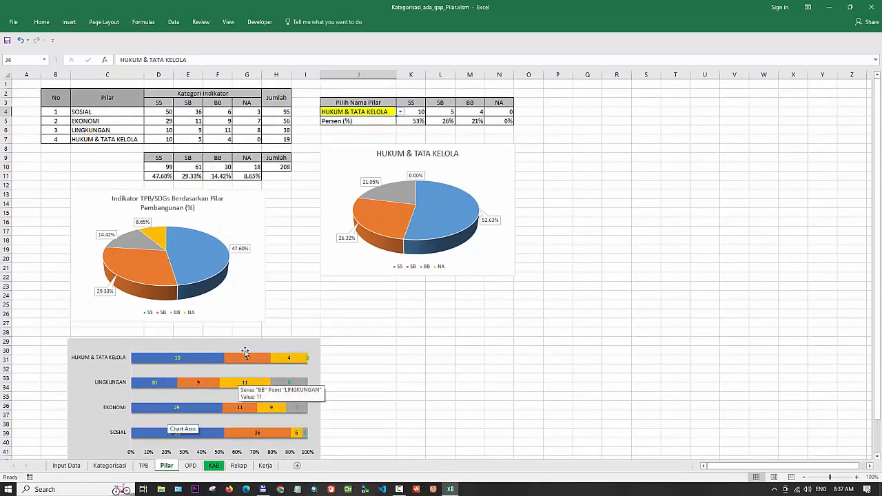
{"action": "scroll", "coordinate": [190, 433], "scroll_direction": "down", "scroll_amount": 3}
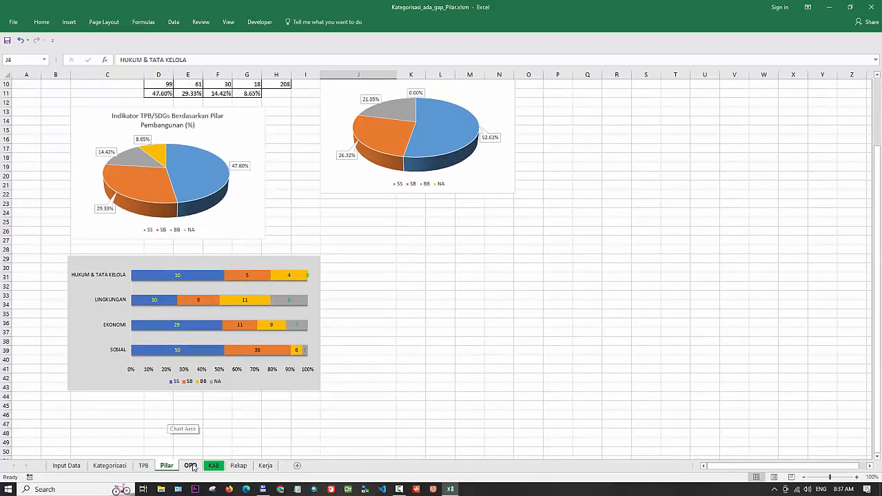
- Open the OPD sheet and look over its agency table, the Nama OPD selector and the charts below
{"action": "left_click", "coordinate": [190, 465]}
{"action": "scroll", "coordinate": [379, 269], "scroll_direction": "up", "scroll_amount": 10}
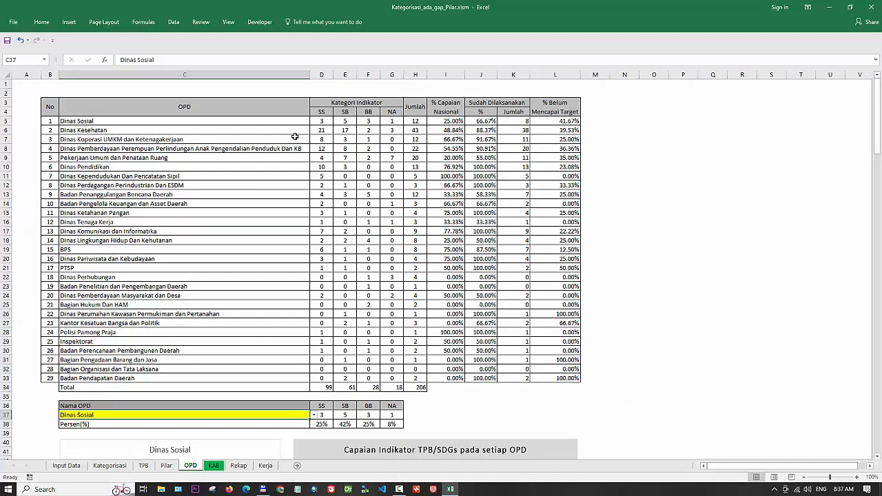
{"action": "scroll", "coordinate": [328, 135], "scroll_direction": "down", "scroll_amount": 3}
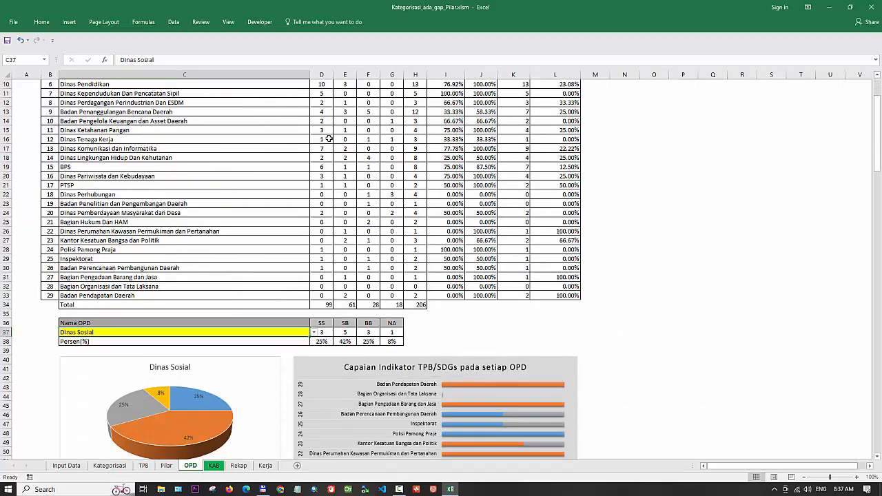
{"action": "scroll", "coordinate": [329, 139], "scroll_direction": "up", "scroll_amount": 3}
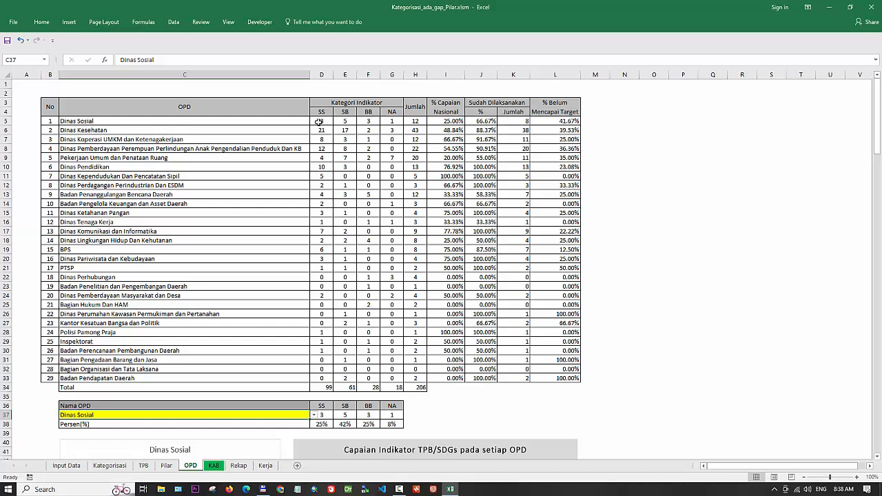
- Highlight the Kategori Indikator counts for all OPDs and check the formula behind the Dinas Sosial SS count
{"action": "left_click_drag", "start_coordinate": [319, 121], "coordinate": [413, 378]}
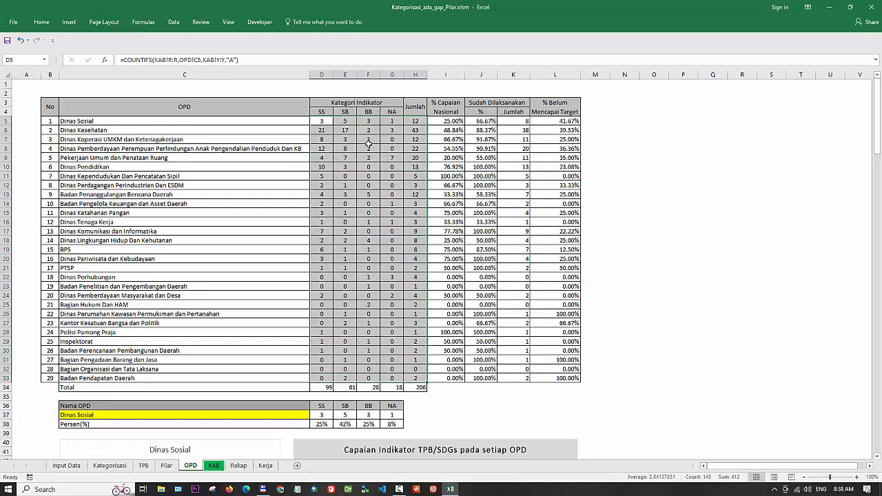
{"action": "left_click", "coordinate": [328, 128]}
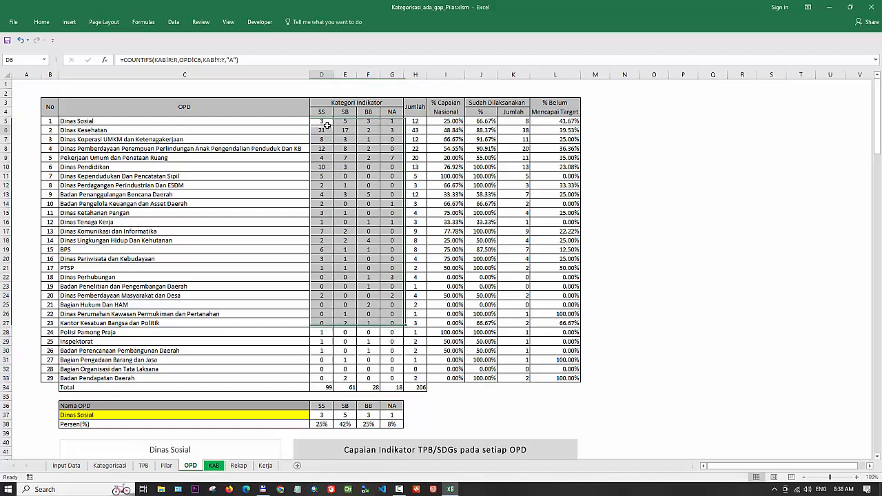
{"action": "left_click_drag", "start_coordinate": [326, 126], "coordinate": [393, 381]}
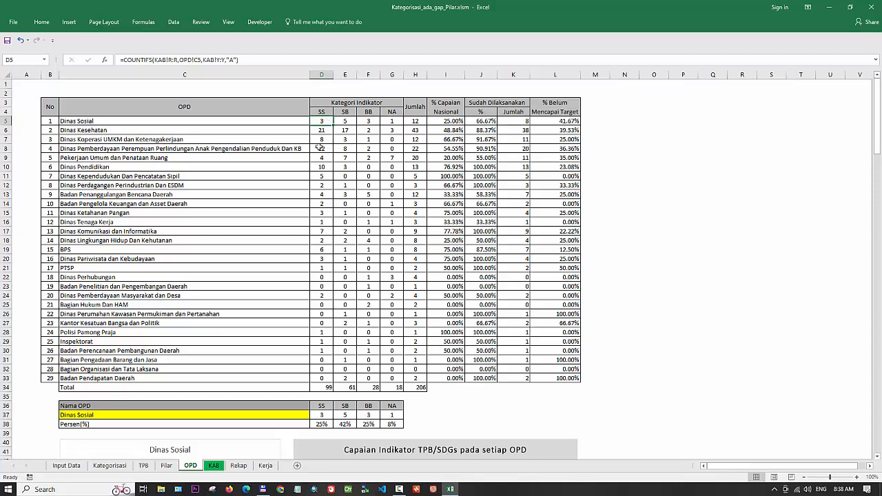
{"action": "scroll", "coordinate": [261, 270], "scroll_direction": "down", "scroll_amount": 2}
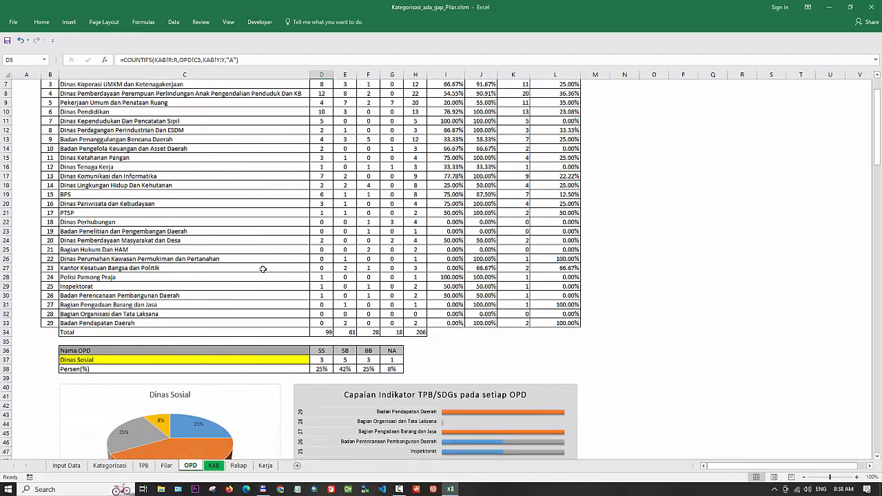
{"action": "scroll", "coordinate": [271, 259], "scroll_direction": "up", "scroll_amount": 2}
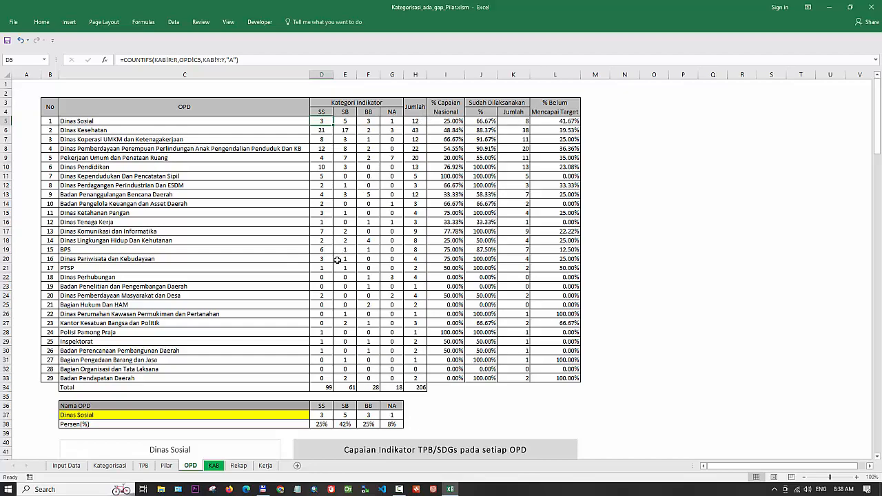
- Switch Nama OPD below the agency table to Dinas Kesehatan and on to Dinas Koperasi UMKM dan Ketenagakerjaan to compare their pie charts
{"action": "scroll", "coordinate": [337, 259], "scroll_direction": "down", "scroll_amount": 8}
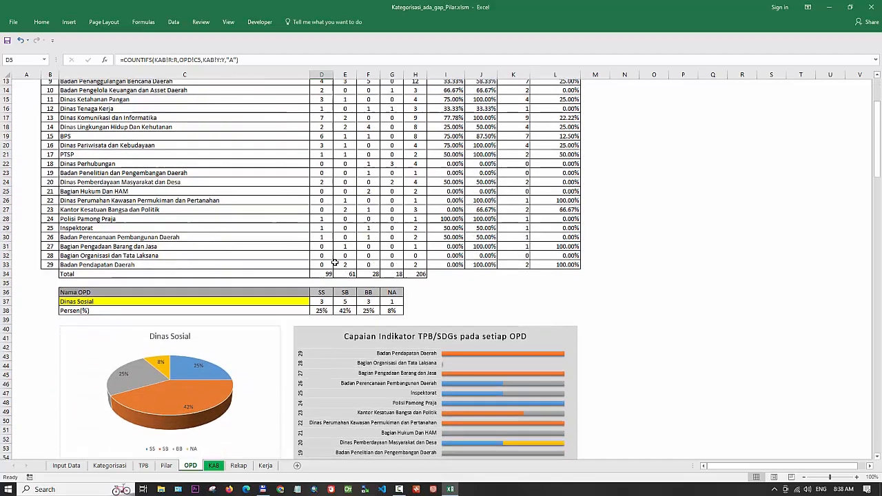
{"action": "scroll", "coordinate": [337, 266], "scroll_direction": "down", "scroll_amount": 1}
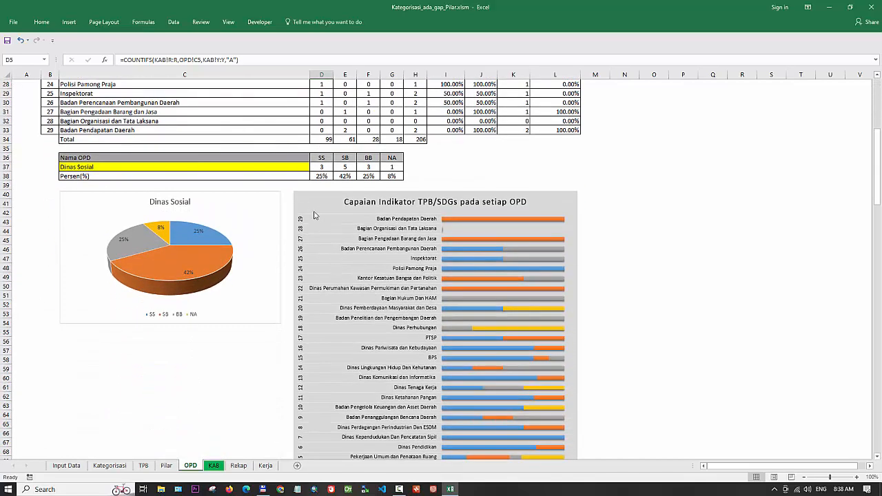
{"action": "left_click", "coordinate": [302, 171]}
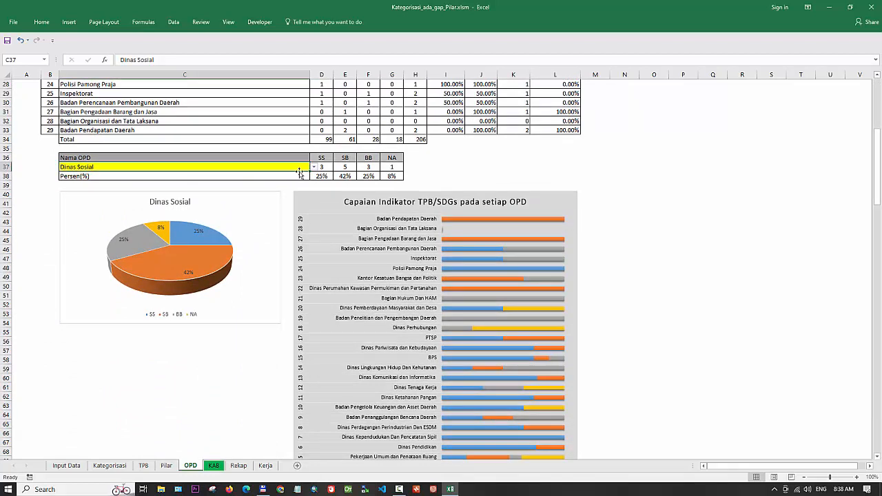
{"action": "left_click", "coordinate": [314, 168]}
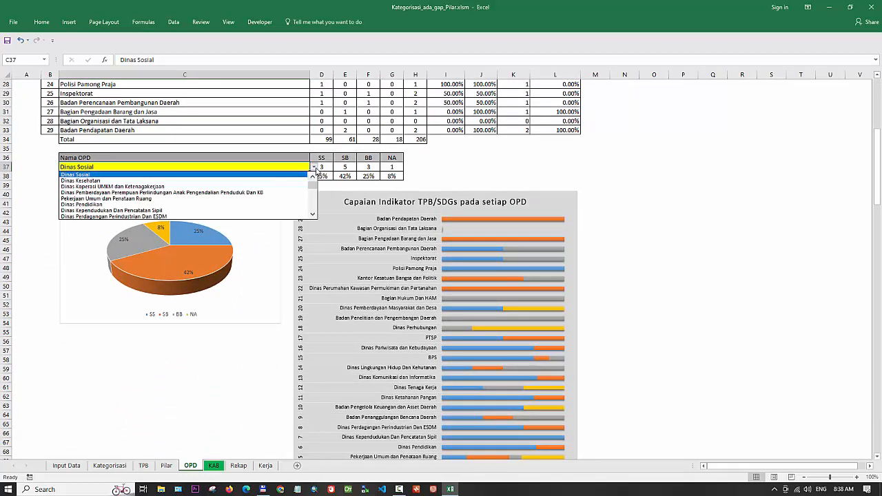
{"action": "left_click", "coordinate": [257, 180]}
{"action": "left_click", "coordinate": [313, 167]}
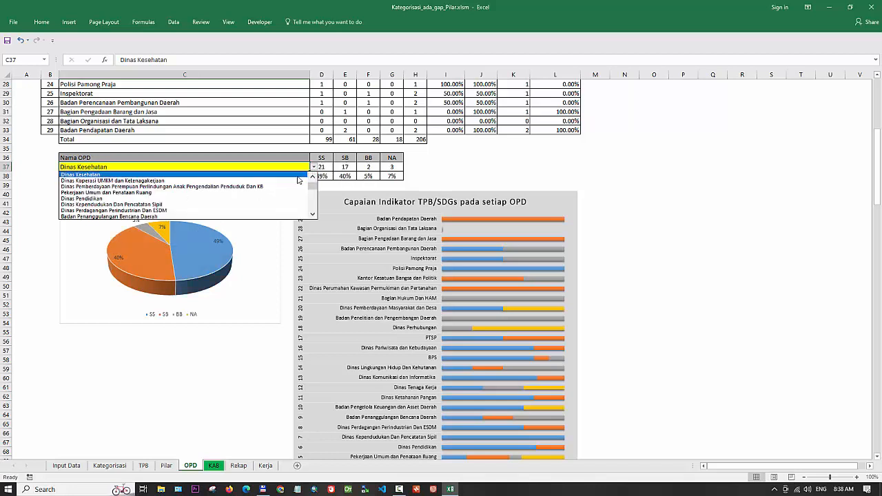
{"action": "left_click", "coordinate": [298, 180]}
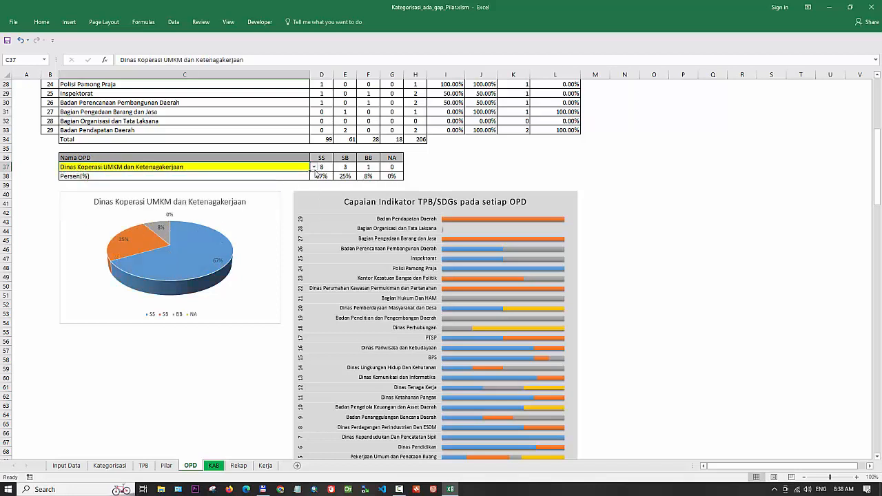
- Set Nama OPD to Dinas Pemberdayaan Perempuan Perlindungan Anak Pengendalian Penduduk Dan KB, ending on Pekerjaan Umum dan Penataan Ruang
{"action": "left_click", "coordinate": [314, 167]}
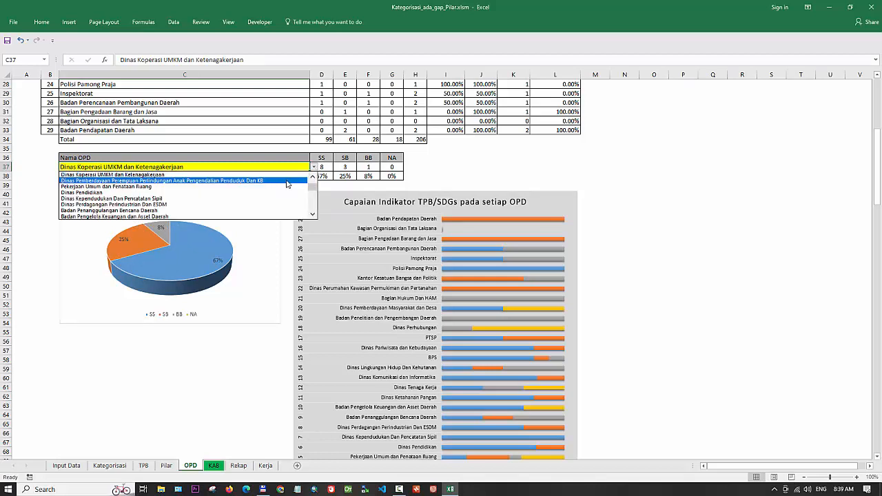
{"action": "left_click", "coordinate": [301, 178]}
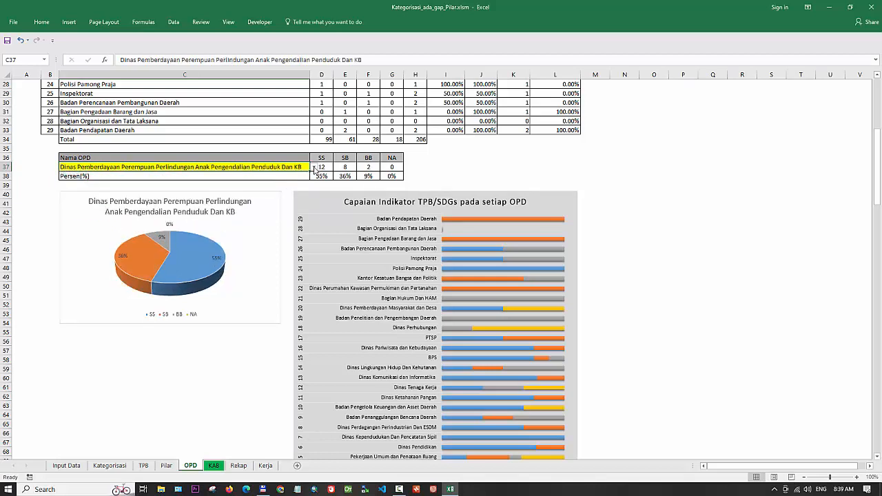
{"action": "left_click", "coordinate": [313, 167]}
{"action": "left_click", "coordinate": [289, 181]}
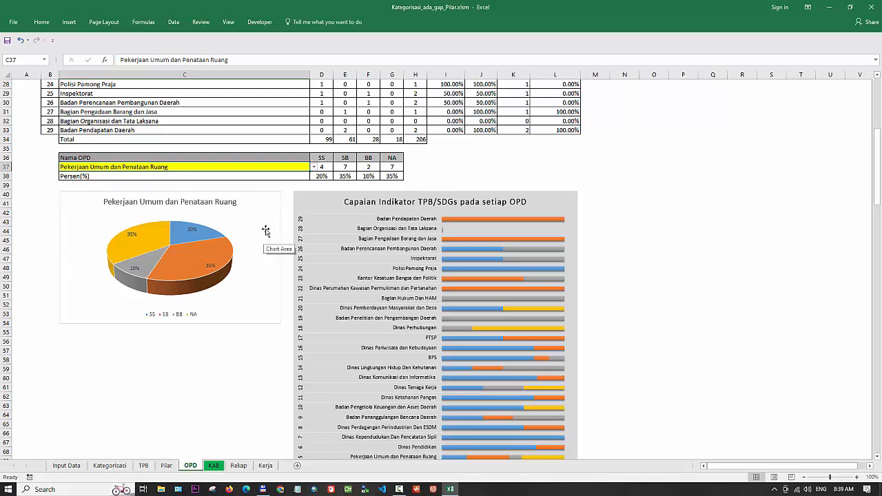
- Compare the OPD agency table with the Pekerjaan Umum dan Penataan Ruang pie chart and select that chart
{"action": "scroll", "coordinate": [180, 190], "scroll_direction": "up", "scroll_amount": 5}
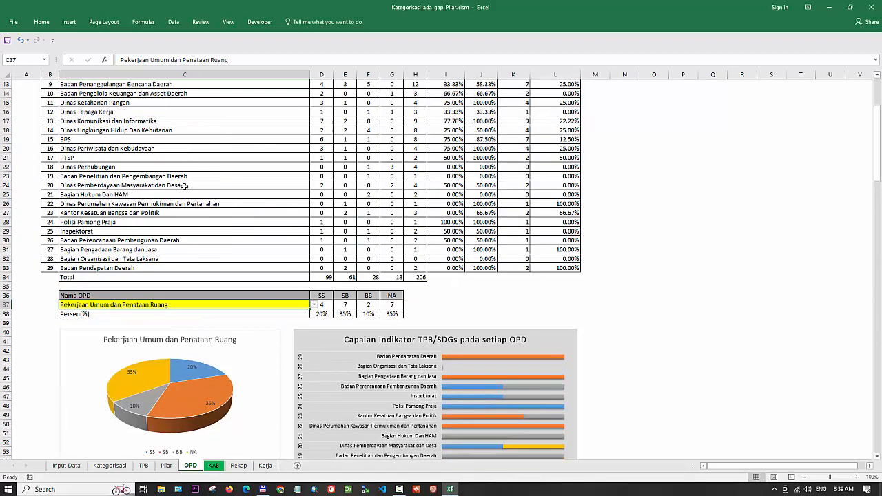
{"action": "scroll", "coordinate": [185, 186], "scroll_direction": "up", "scroll_amount": 4}
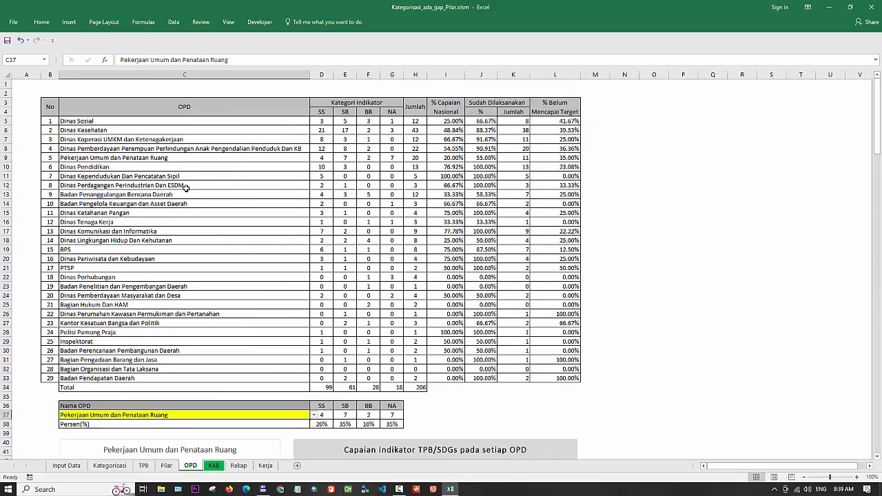
{"action": "scroll", "coordinate": [185, 189], "scroll_direction": "down", "scroll_amount": 9}
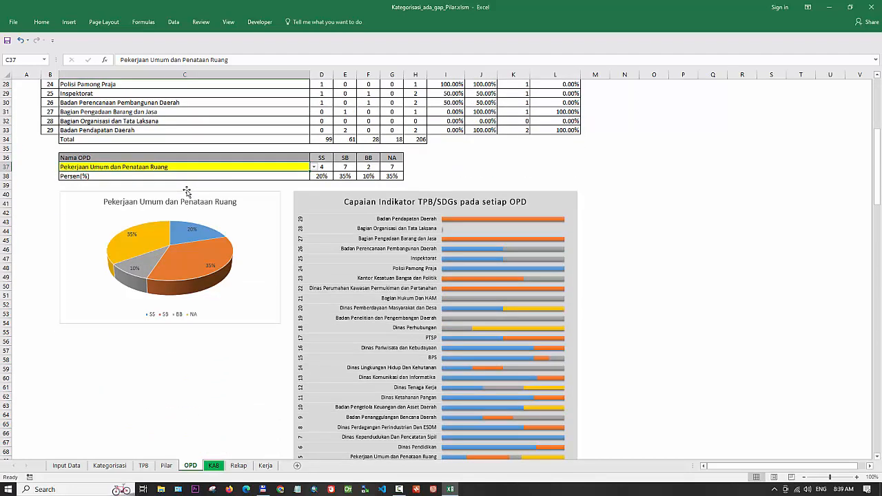
{"action": "left_click", "coordinate": [279, 196]}
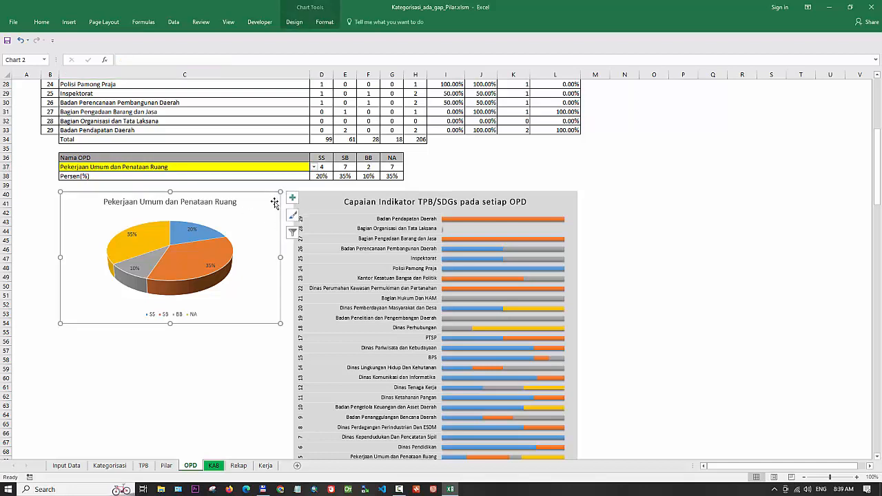
- Review the stacked Capaian Indikator TPB/SDGs bar chart for each OPD and skim the individual category bar charts below it
{"action": "scroll", "coordinate": [279, 305], "scroll_direction": "down", "scroll_amount": 3}
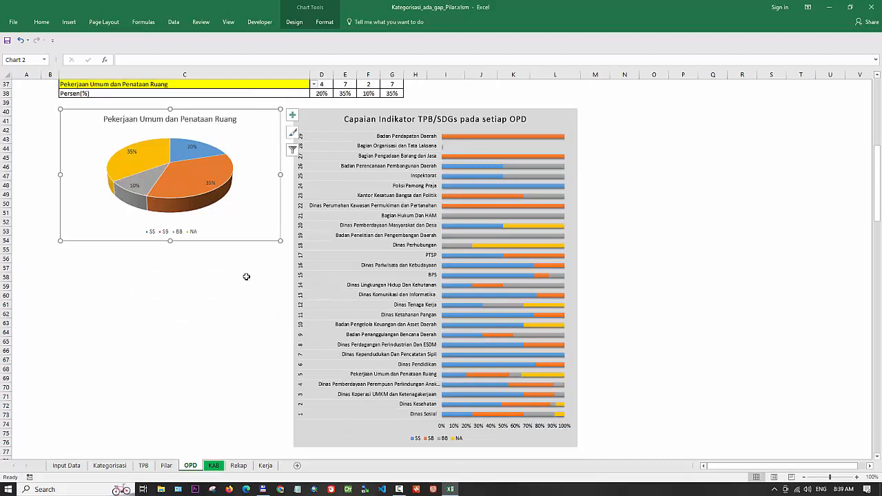
{"action": "scroll", "coordinate": [250, 272], "scroll_direction": "down", "scroll_amount": 3}
{"action": "scroll", "coordinate": [250, 272], "scroll_direction": "down", "scroll_amount": 12}
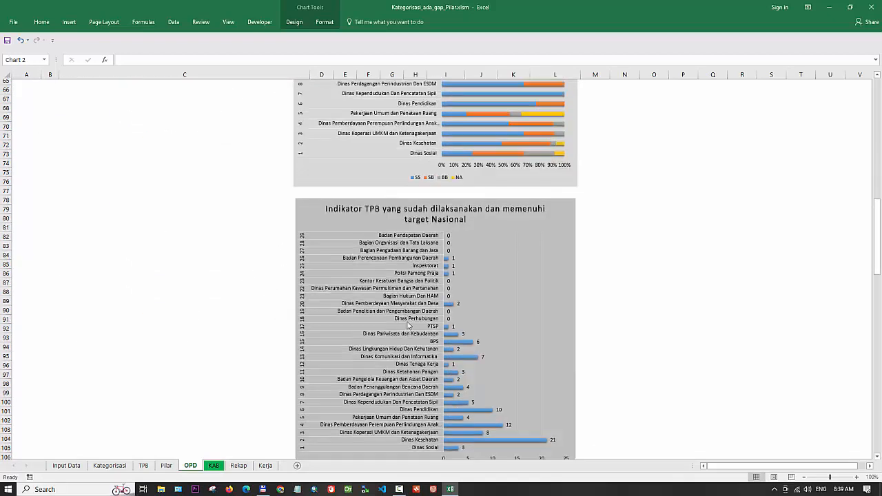
{"action": "scroll", "coordinate": [407, 325], "scroll_direction": "down", "scroll_amount": 5}
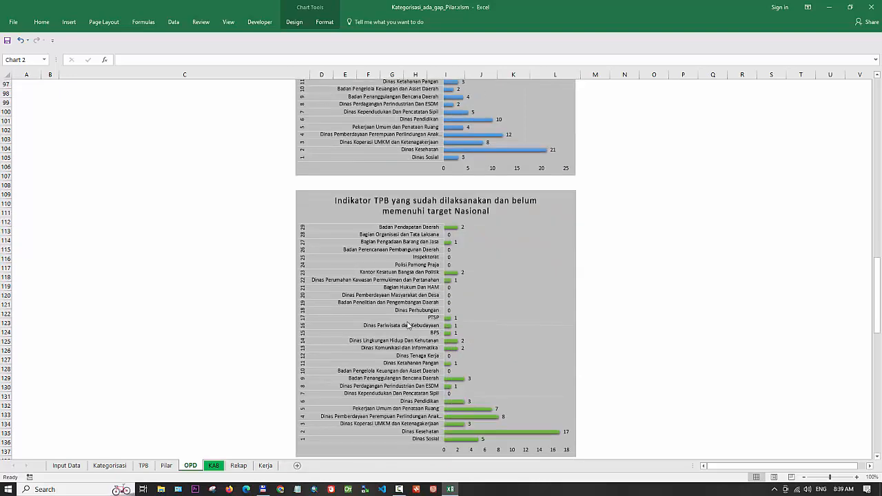
{"action": "scroll", "coordinate": [407, 325], "scroll_direction": "down", "scroll_amount": 3}
{"action": "scroll", "coordinate": [407, 325], "scroll_direction": "up", "scroll_amount": 20}
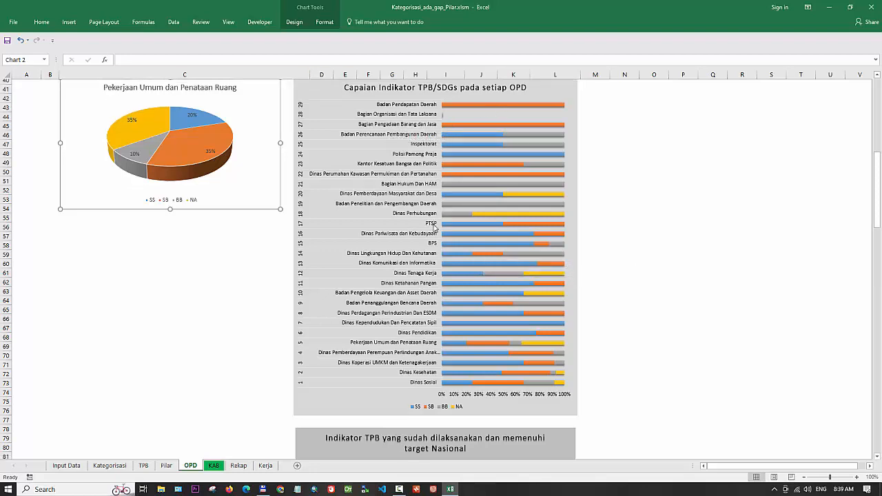
- Examine the per-OPD bar charts of implemented and unimplemented TPB indicators against the national target, ending back at the agency table
{"action": "scroll", "coordinate": [414, 152], "scroll_direction": "down", "scroll_amount": 8}
{"action": "scroll", "coordinate": [434, 227], "scroll_direction": "down", "scroll_amount": 2}
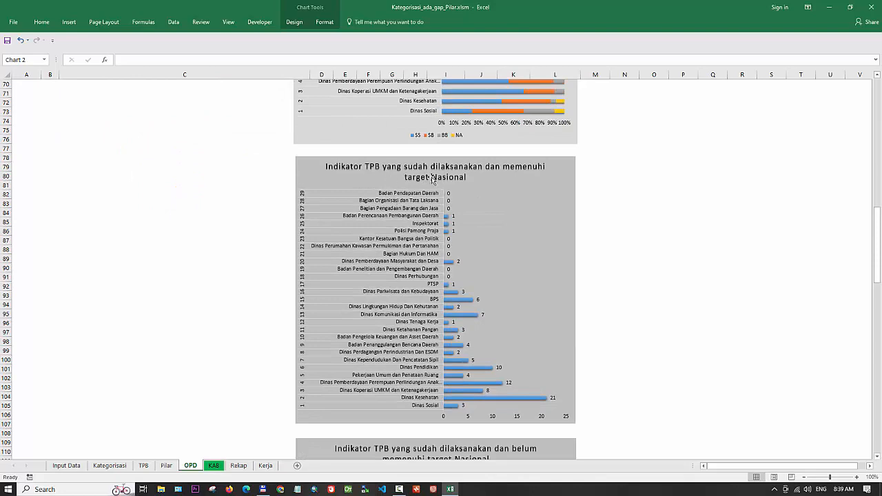
{"action": "scroll", "coordinate": [434, 218], "scroll_direction": "down", "scroll_amount": 5}
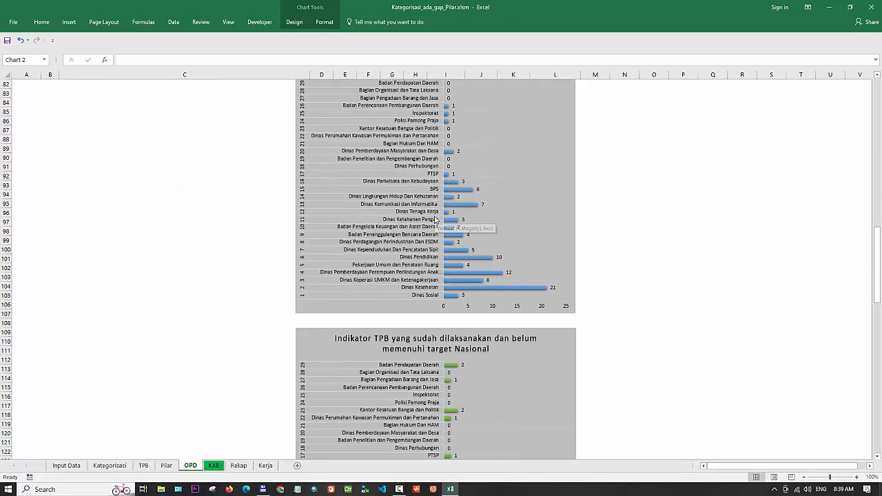
{"action": "scroll", "coordinate": [431, 216], "scroll_direction": "down", "scroll_amount": 14}
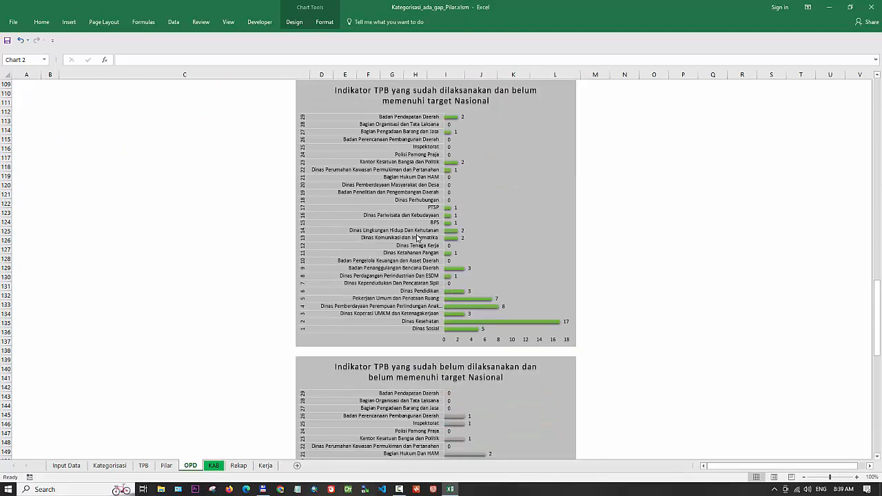
{"action": "scroll", "coordinate": [424, 238], "scroll_direction": "down", "scroll_amount": 14}
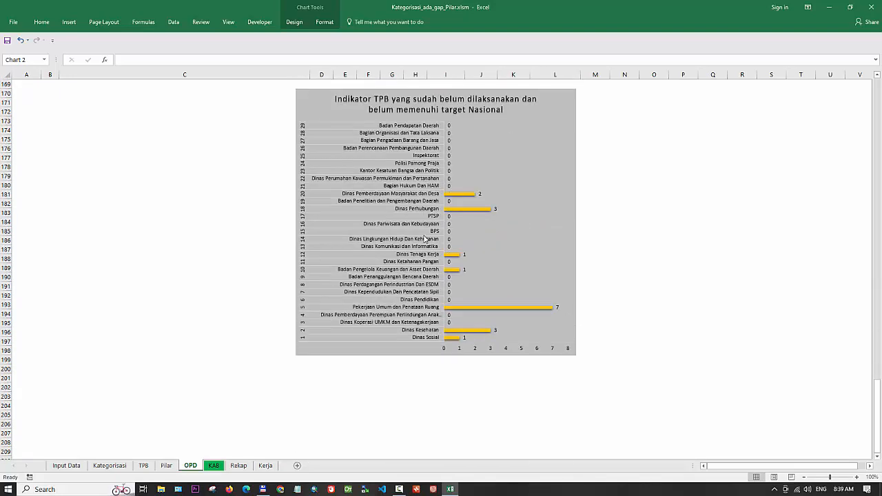
{"action": "scroll", "coordinate": [425, 238], "scroll_direction": "up", "scroll_amount": 20}
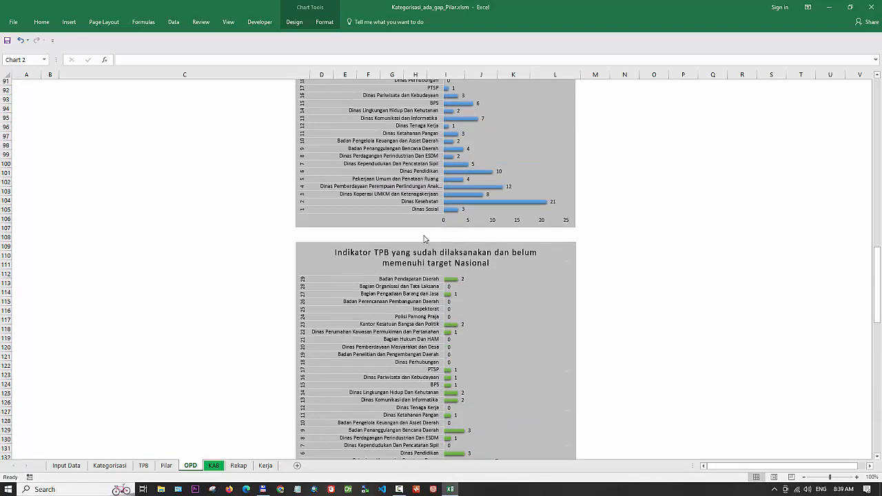
{"action": "scroll", "coordinate": [426, 238], "scroll_direction": "up", "scroll_amount": 20}
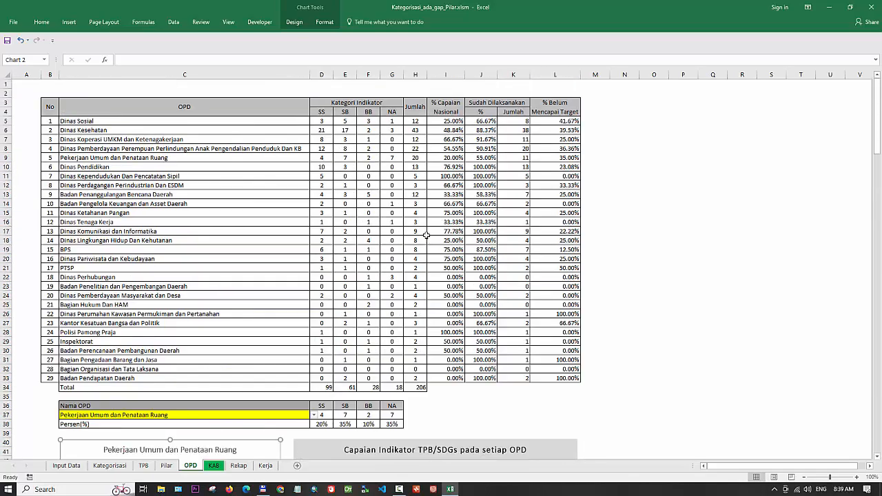
- Compare the formulas behind the SS and SB counts of Dinas Sosial in the agency table
{"action": "left_click", "coordinate": [582, 419]}
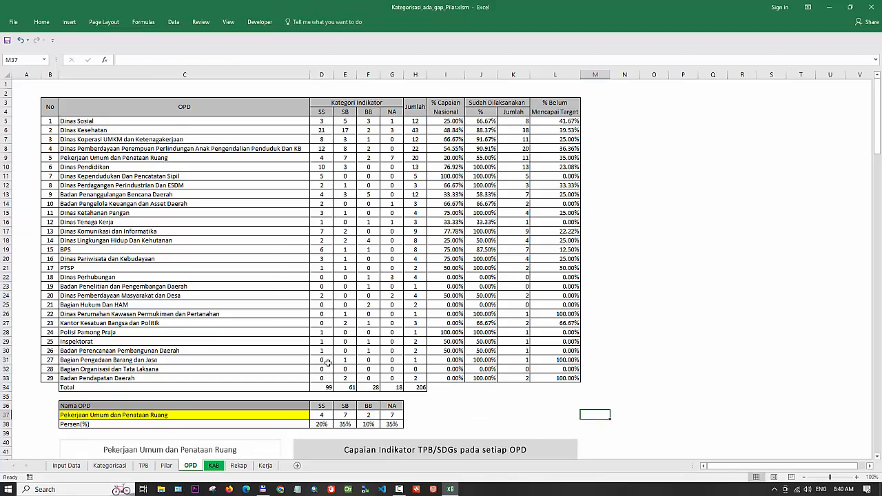
{"action": "scroll", "coordinate": [327, 363], "scroll_direction": "down", "scroll_amount": 4}
{"action": "scroll", "coordinate": [328, 364], "scroll_direction": "up", "scroll_amount": 4}
{"action": "left_click", "coordinate": [323, 121]}
{"action": "key", "text": "Right"}
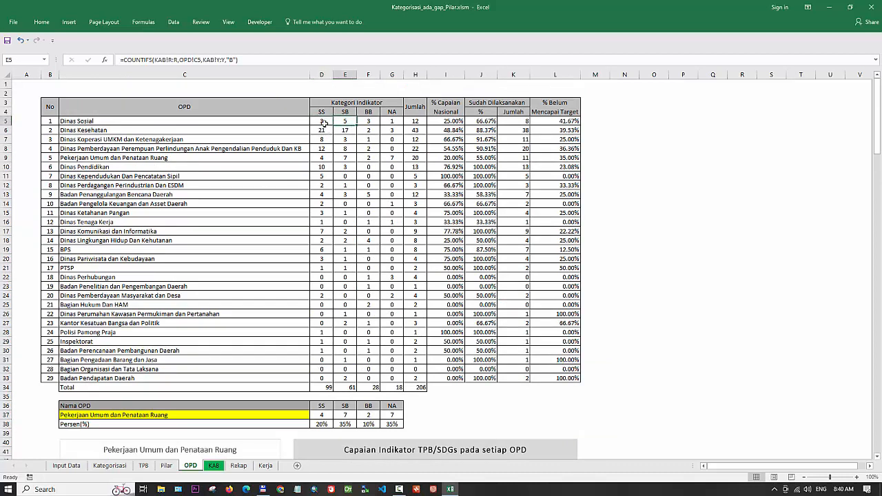
{"action": "key", "text": "Left"}
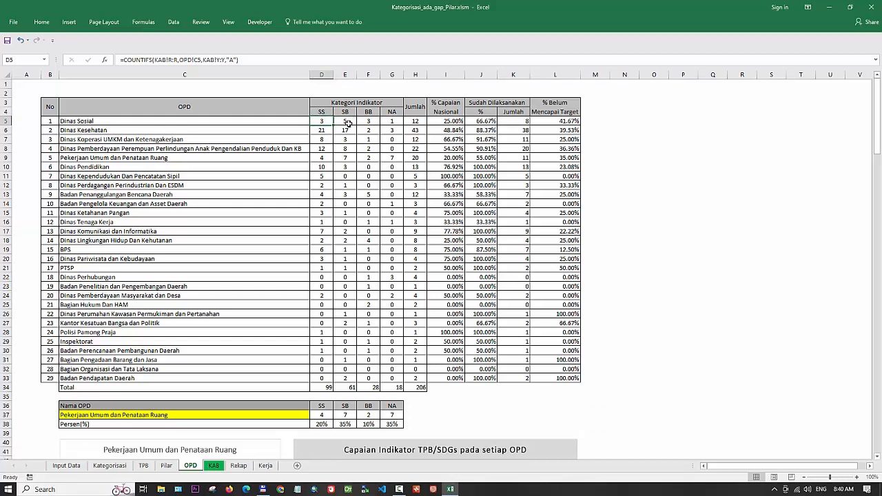
{"action": "left_click", "coordinate": [347, 121]}
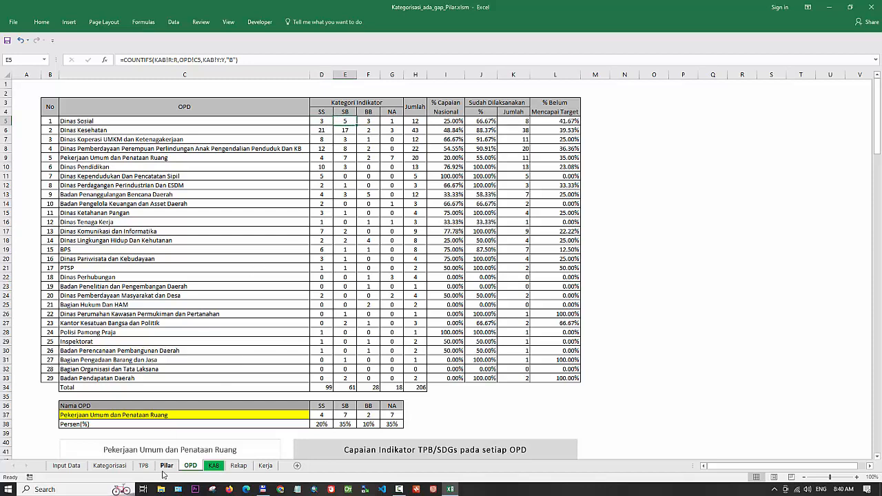
- On the Kategorisasi sheet, choose No. Indikator 1.2.1* and retrieve its baseline data
{"action": "left_click", "coordinate": [111, 466]}
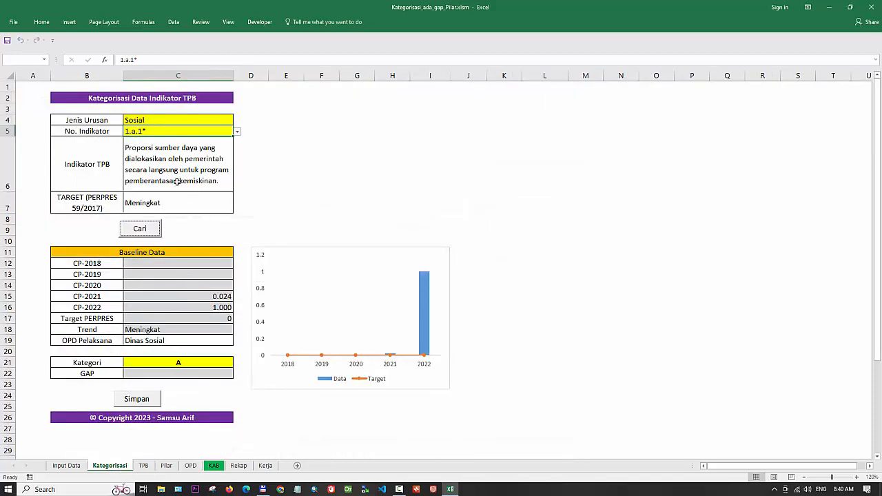
{"action": "left_click", "coordinate": [238, 133]}
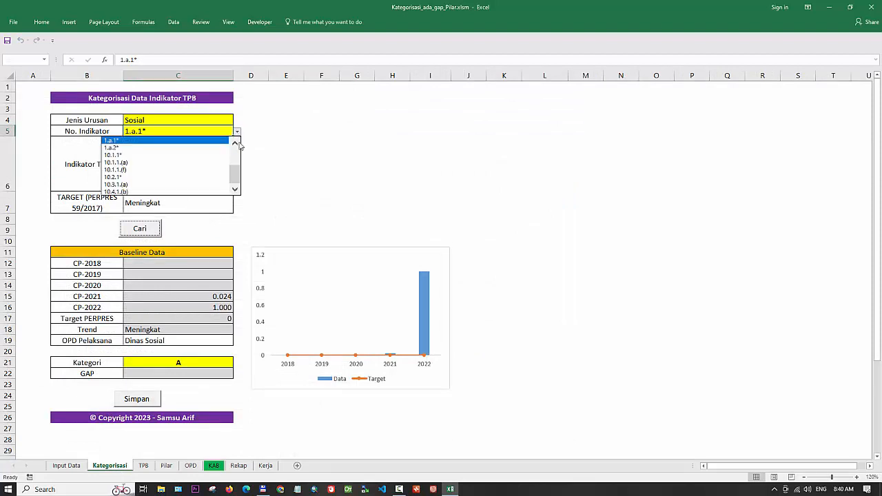
{"action": "left_click_drag", "start_coordinate": [235, 173], "coordinate": [225, 141]}
{"action": "left_click", "coordinate": [195, 139]}
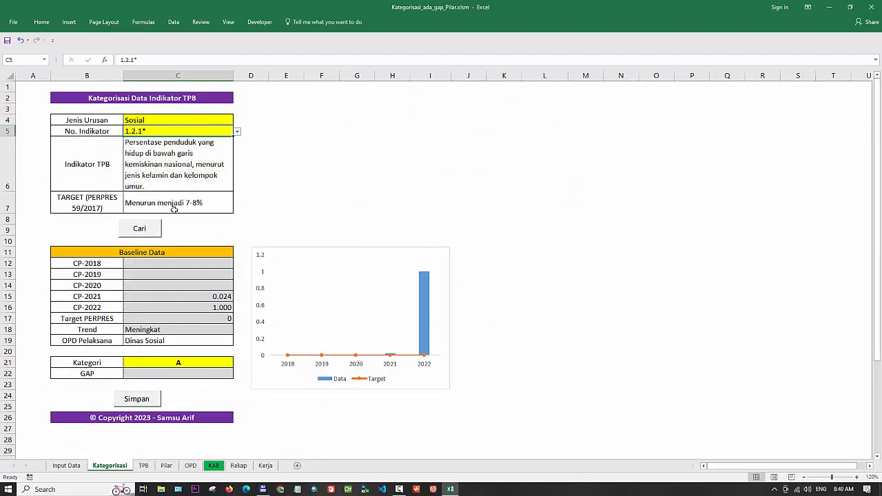
{"action": "left_click", "coordinate": [158, 228]}
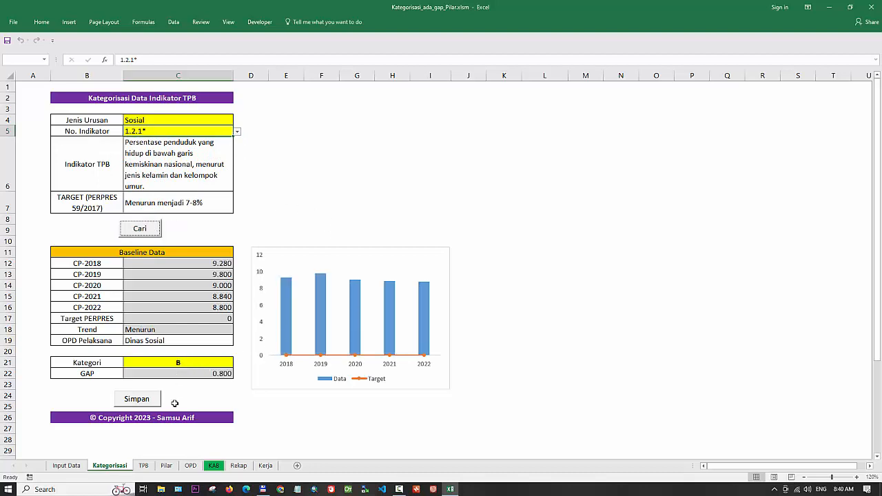
- Choose Kategori A for indicator 1.2.1* without saving it and check the Dinas Sosial counts on the OPD sheet
{"action": "left_click", "coordinate": [191, 465]}
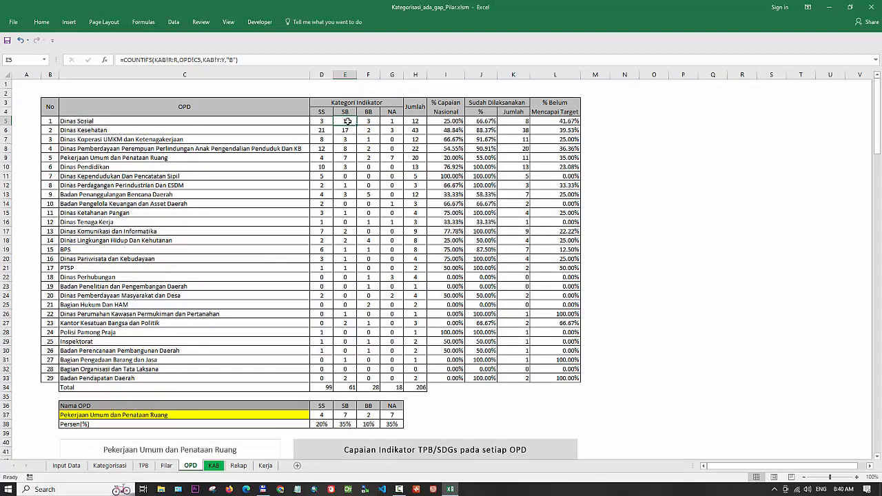
{"action": "left_click", "coordinate": [110, 466]}
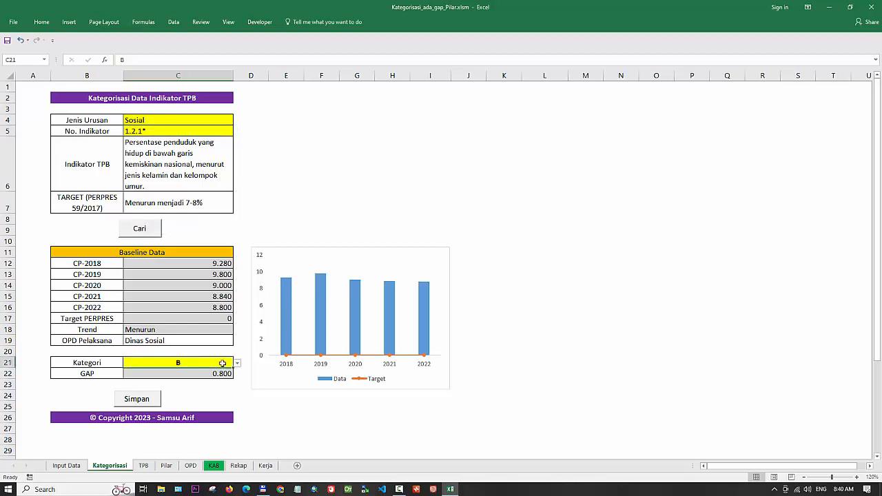
{"action": "left_click", "coordinate": [237, 363]}
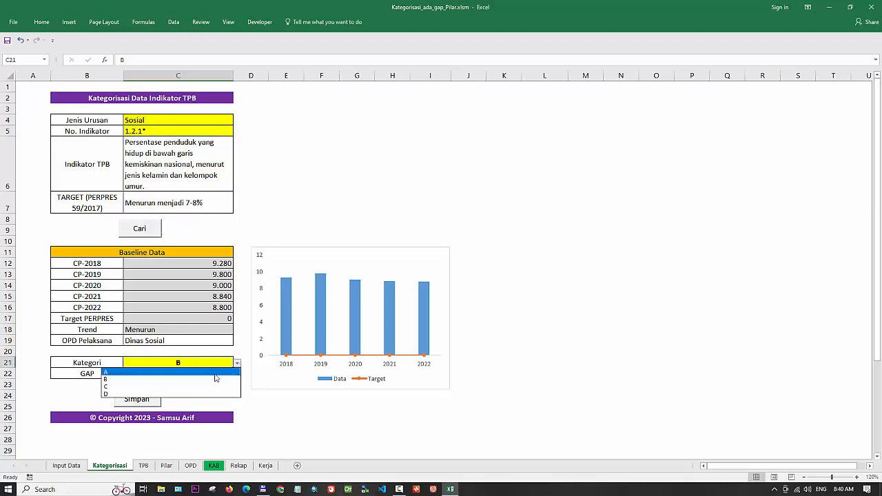
{"action": "left_click", "coordinate": [216, 373]}
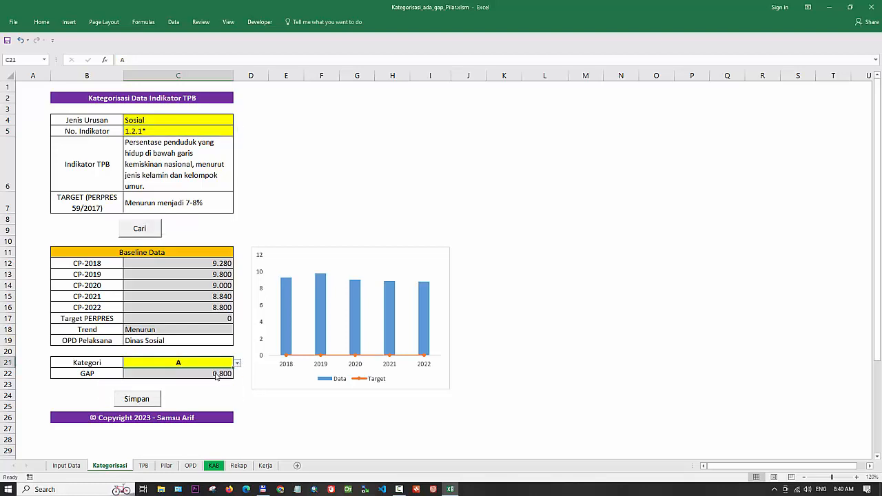
{"action": "left_click", "coordinate": [191, 466]}
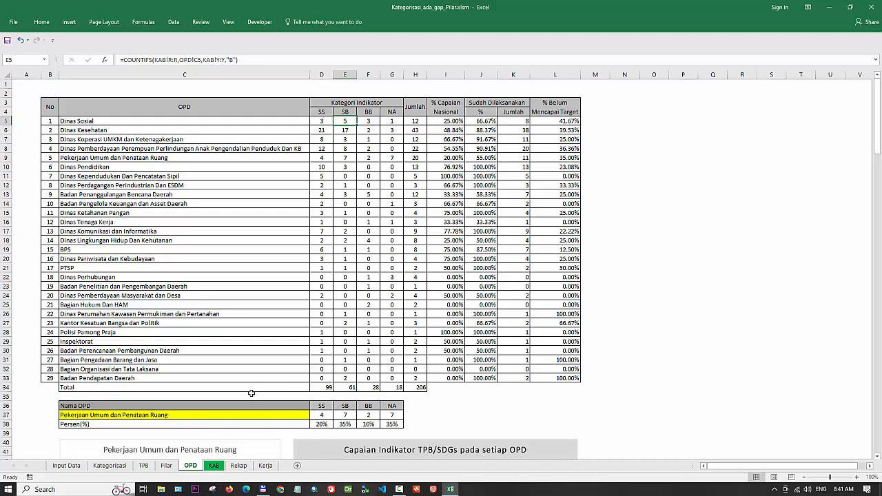
{"action": "left_click", "coordinate": [109, 465]}
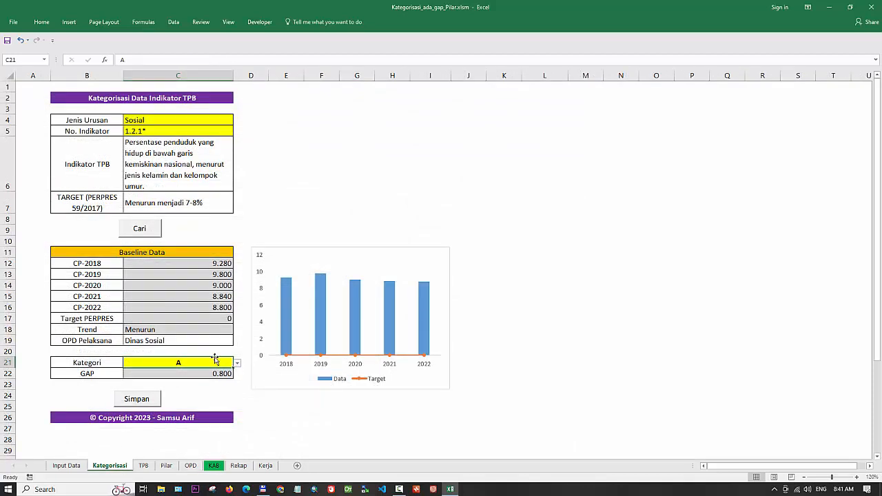
- Retrieve indicator 1.2.1* again, save it with Kategori A, and inspect the SS count of Dinas Sosial on the OPD sheet
{"action": "left_click", "coordinate": [148, 231]}
{"action": "left_click", "coordinate": [237, 363]}
{"action": "left_click", "coordinate": [227, 373]}
{"action": "left_click", "coordinate": [152, 400]}
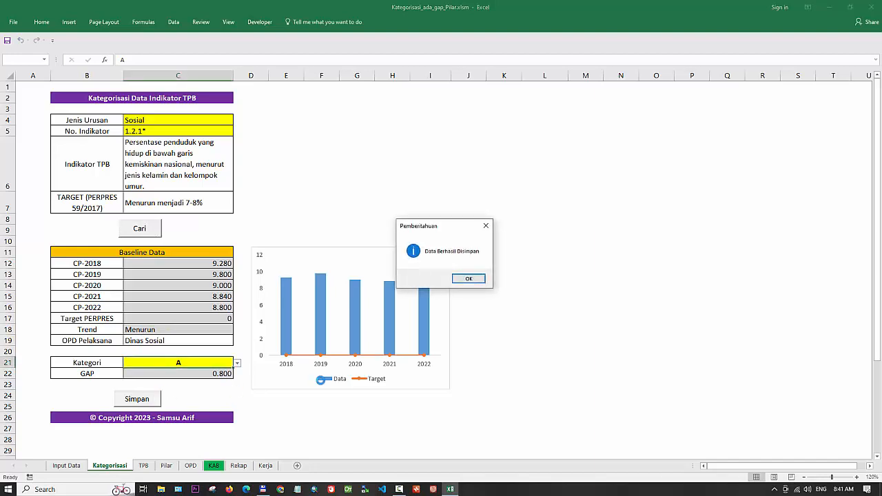
{"action": "left_click", "coordinate": [464, 279]}
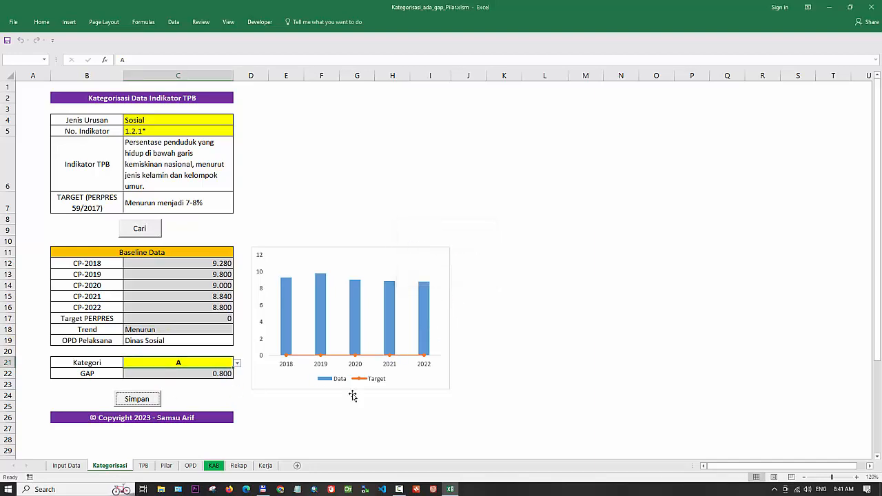
{"action": "left_click", "coordinate": [190, 464]}
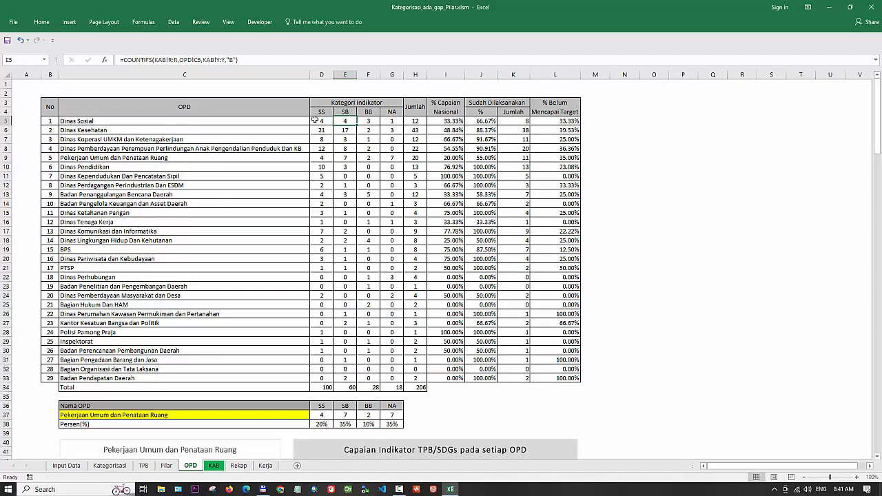
{"action": "left_click", "coordinate": [321, 120]}
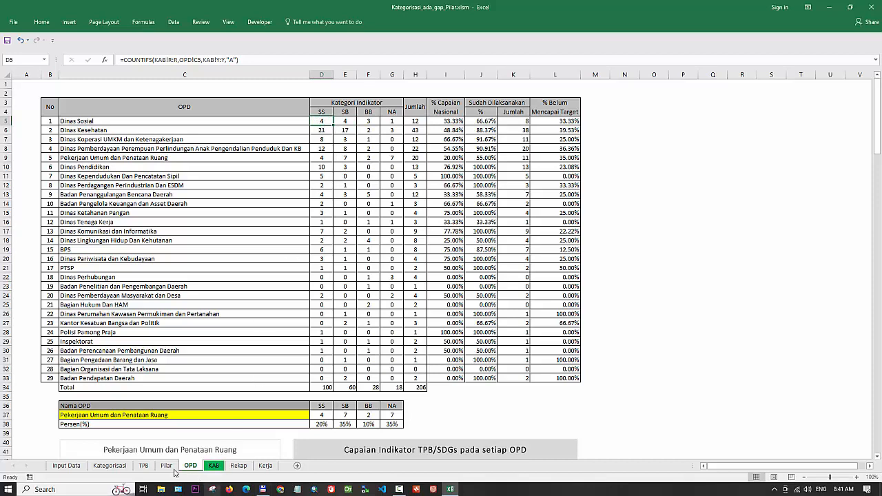
- On the Kategorisasi sheet, set the Target PERPRES of indicator 1.2.1* to 8
{"action": "left_click", "coordinate": [110, 466]}
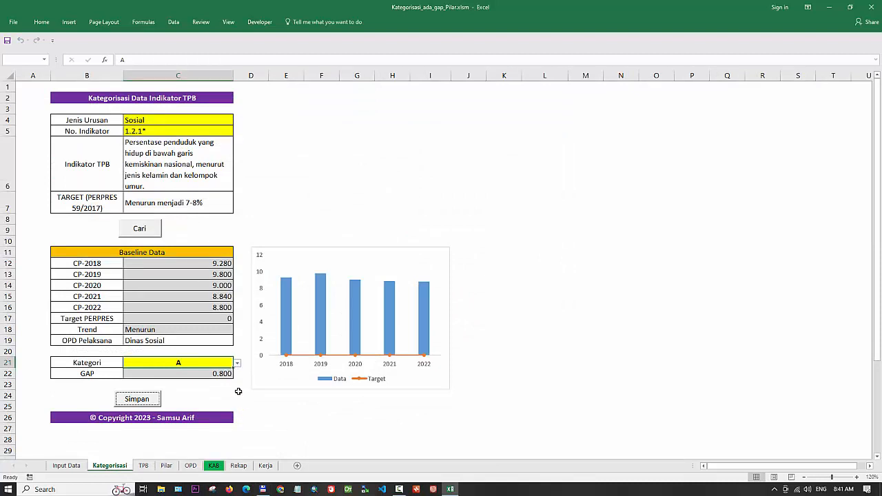
{"action": "left_click", "coordinate": [215, 321]}
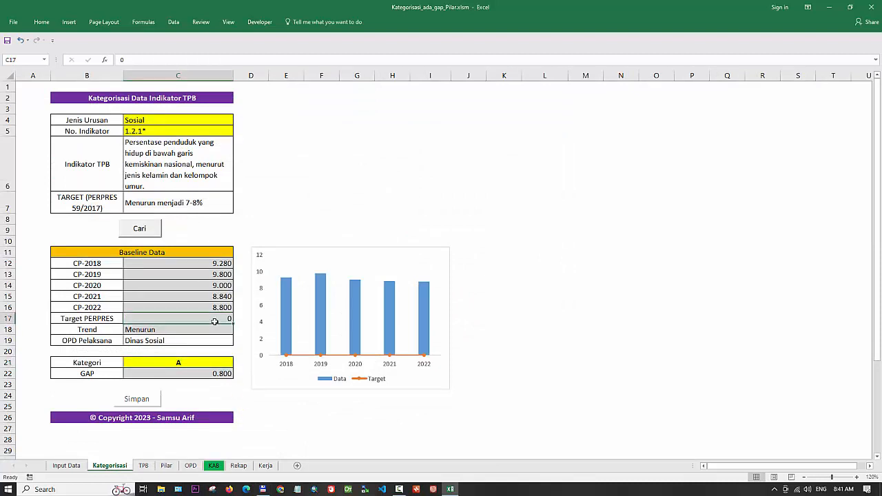
{"action": "type", "text": "8"}
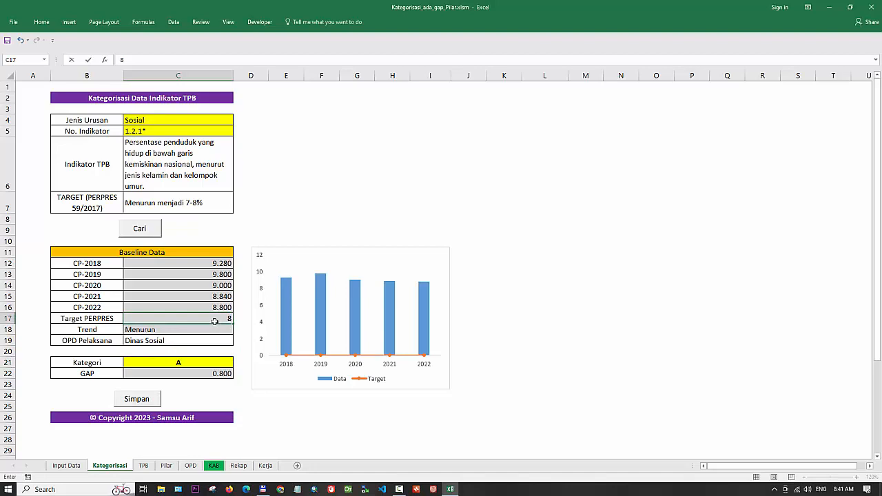
{"action": "key", "text": "Return"}
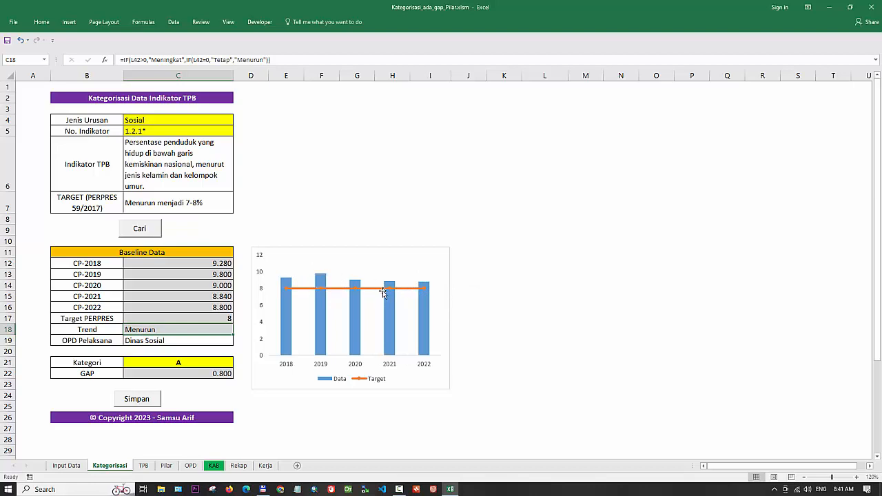
- Set the Kategori of indicator 1.2.1* to B and save the record
{"action": "left_click", "coordinate": [228, 363]}
{"action": "left_click", "coordinate": [236, 363]}
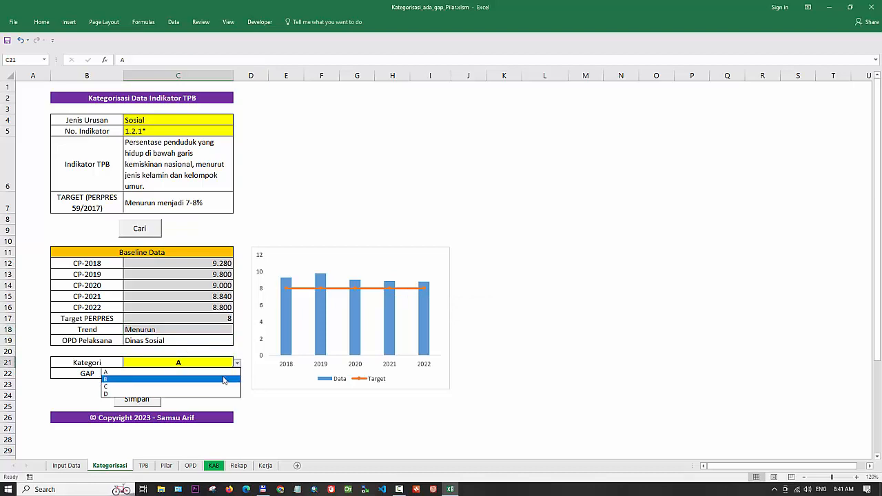
{"action": "left_click", "coordinate": [223, 379]}
{"action": "left_click", "coordinate": [154, 399]}
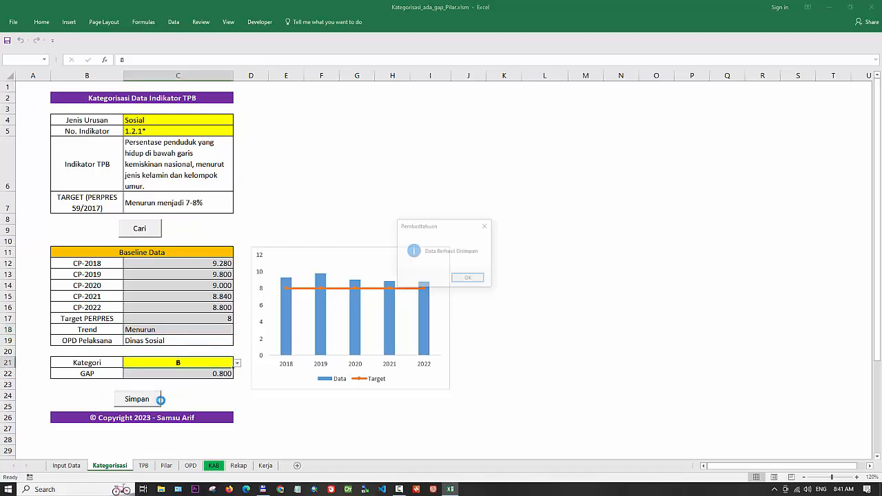
{"action": "left_click", "coordinate": [467, 277]}
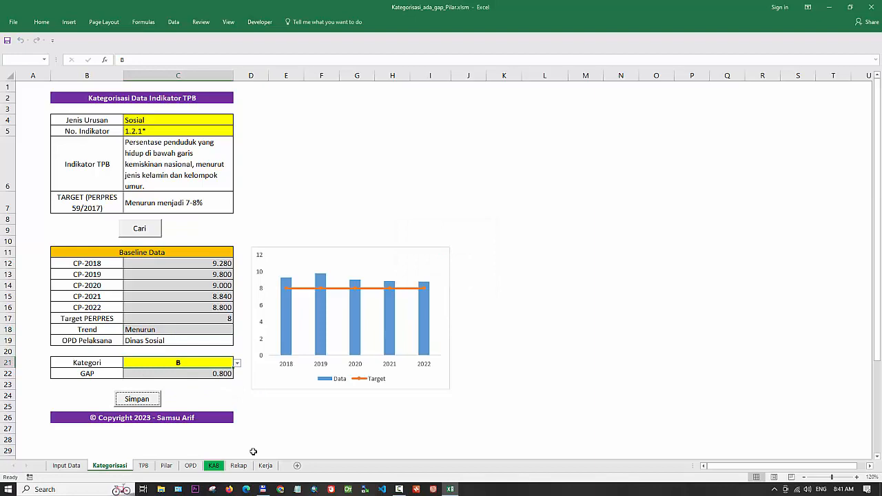
- Check the Dinas Sosial row in the OPD sheet's agency table and skim the charts below it
{"action": "left_click", "coordinate": [190, 465]}
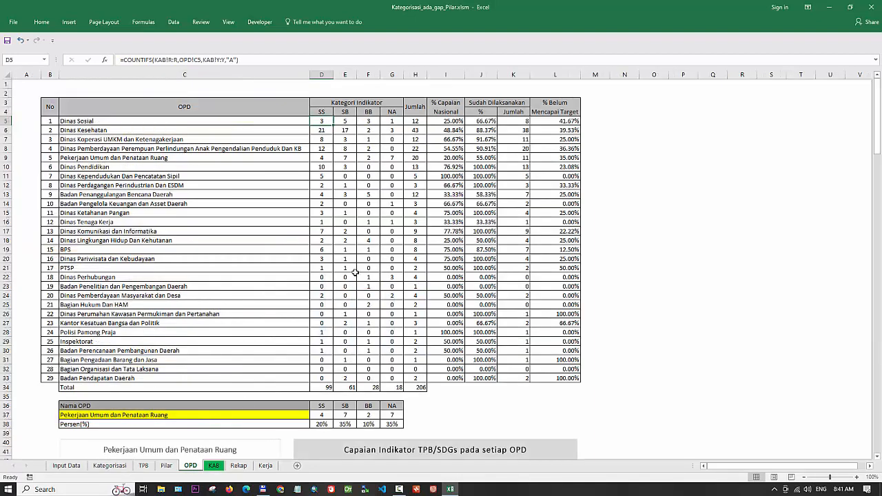
{"action": "scroll", "coordinate": [355, 272], "scroll_direction": "down", "scroll_amount": 5}
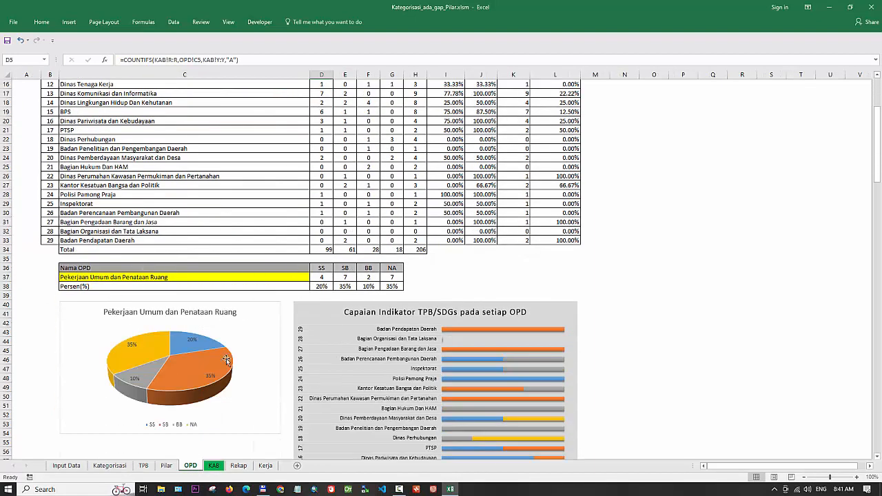
{"action": "scroll", "coordinate": [411, 391], "scroll_direction": "down", "scroll_amount": 4}
{"action": "scroll", "coordinate": [412, 390], "scroll_direction": "down", "scroll_amount": 20}
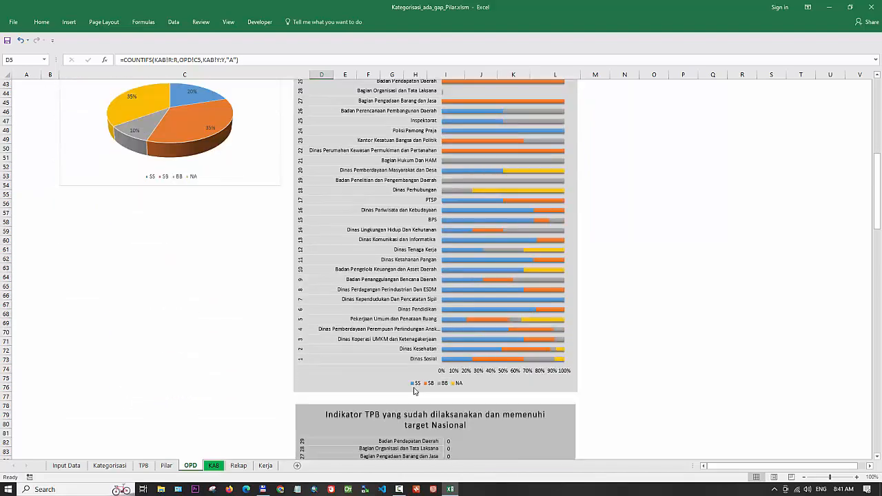
{"action": "scroll", "coordinate": [414, 388], "scroll_direction": "down", "scroll_amount": 20}
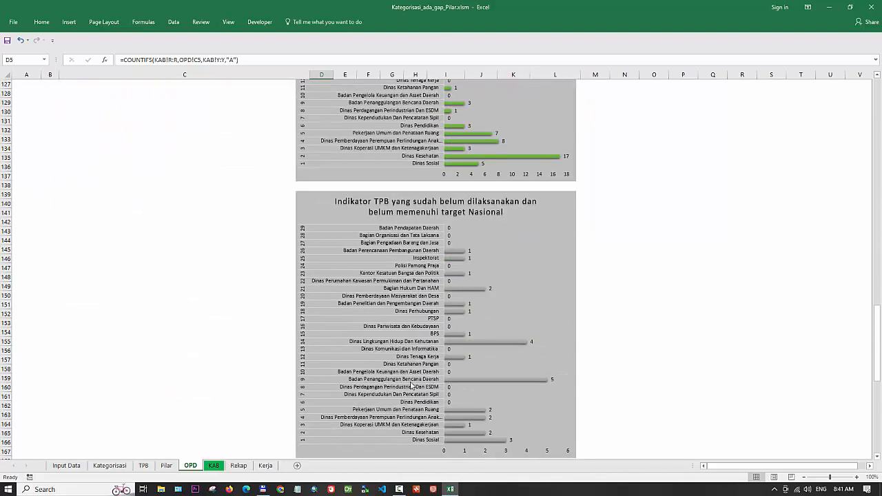
{"action": "scroll", "coordinate": [409, 385], "scroll_direction": "up", "scroll_amount": 20}
{"action": "scroll", "coordinate": [409, 383], "scroll_direction": "up", "scroll_amount": 20}
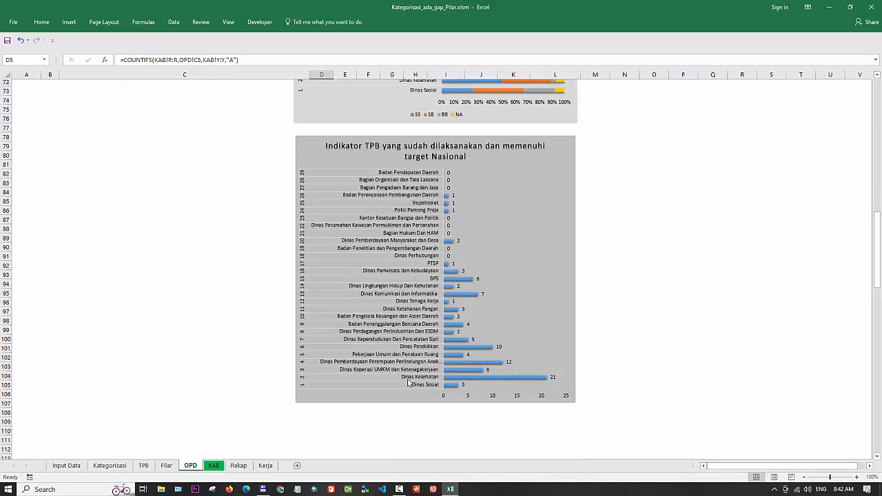
- On the Kategorisasi sheet, change the indicator's Kategori to A and save the record
{"action": "left_click", "coordinate": [109, 465]}
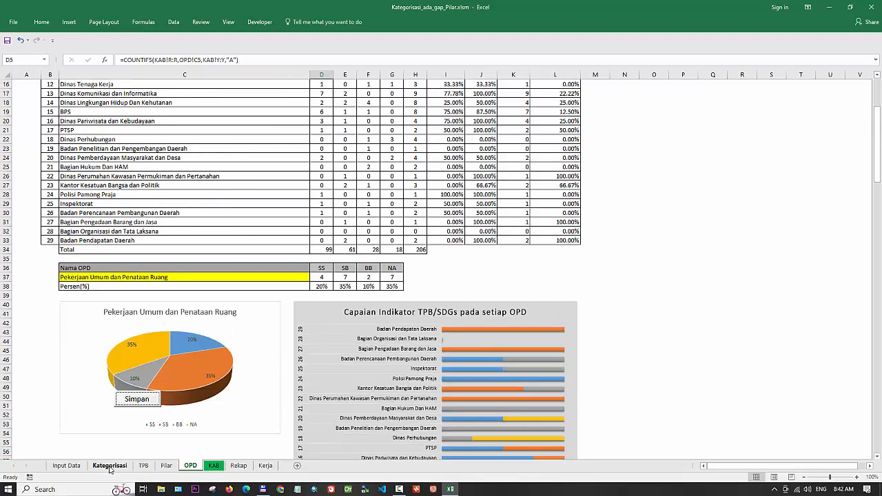
{"action": "left_click", "coordinate": [236, 363]}
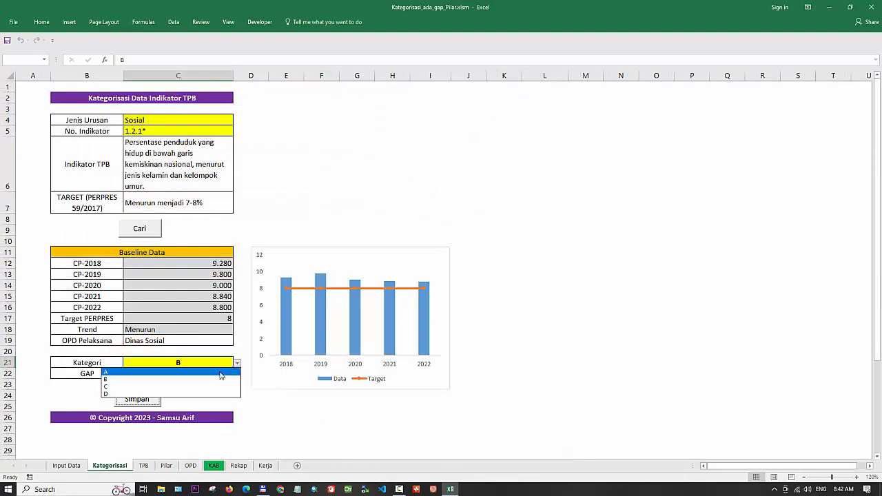
{"action": "left_click", "coordinate": [222, 373]}
{"action": "left_click", "coordinate": [136, 401]}
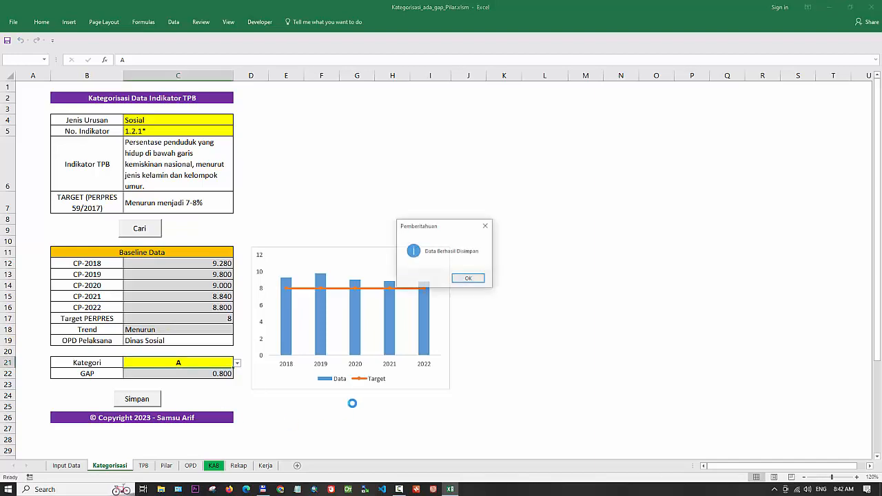
{"action": "left_click", "coordinate": [468, 279]}
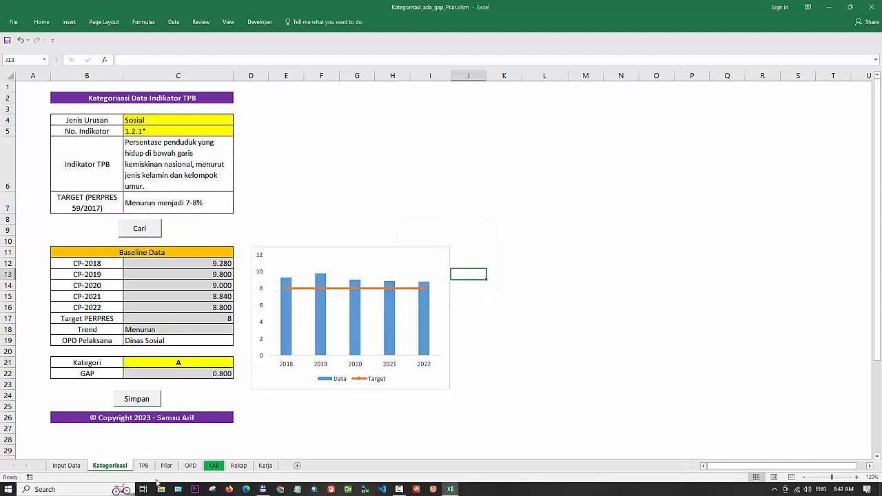
- On the OPD sheet, examine the Dinas Sosial row and its SS and SB bars in the national-target charts
{"action": "left_click", "coordinate": [191, 466]}
{"action": "scroll", "coordinate": [339, 222], "scroll_direction": "up", "scroll_amount": 4}
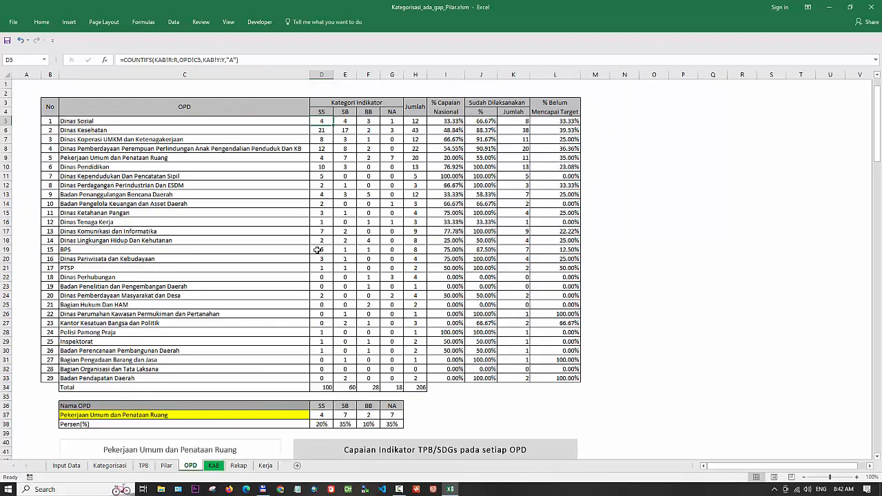
{"action": "scroll", "coordinate": [509, 393], "scroll_direction": "down", "scroll_amount": 18}
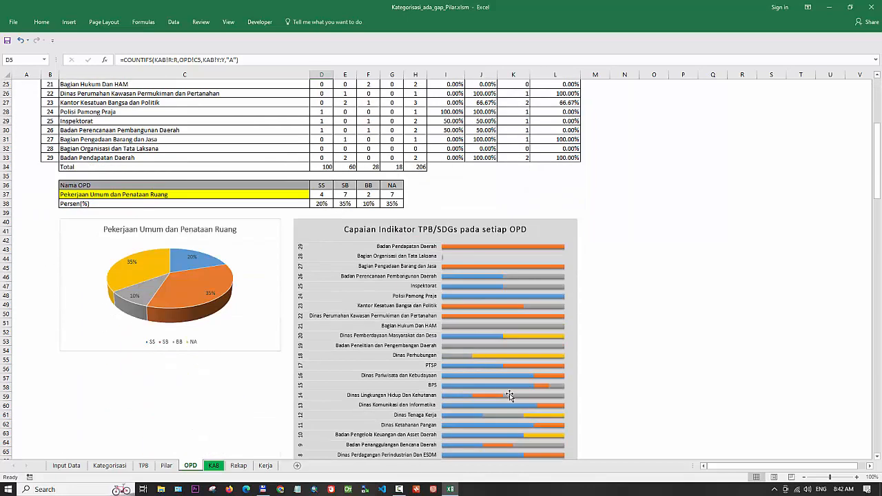
{"action": "scroll", "coordinate": [510, 396], "scroll_direction": "down", "scroll_amount": 6}
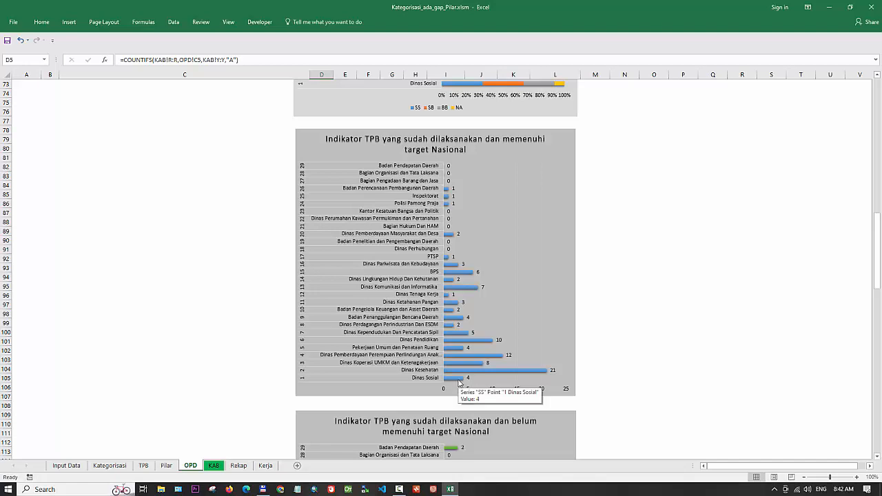
{"action": "scroll", "coordinate": [459, 383], "scroll_direction": "down", "scroll_amount": 12}
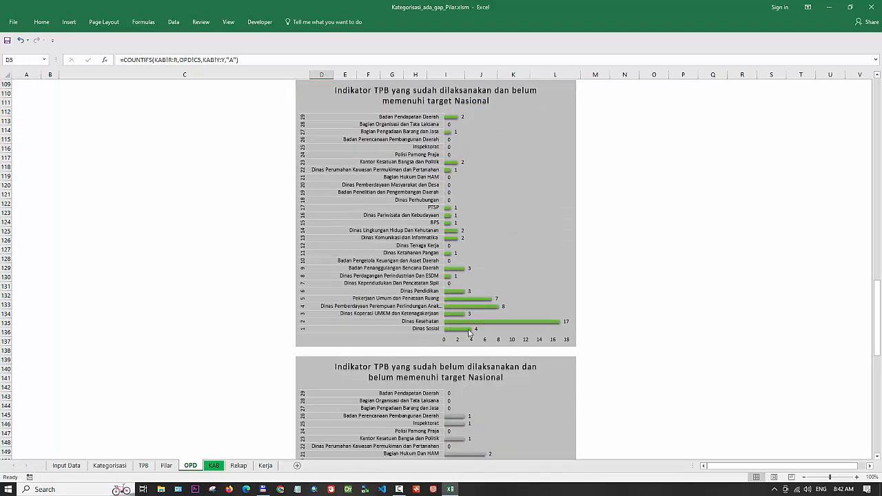
{"action": "mouse_move", "coordinate": [469, 333]}
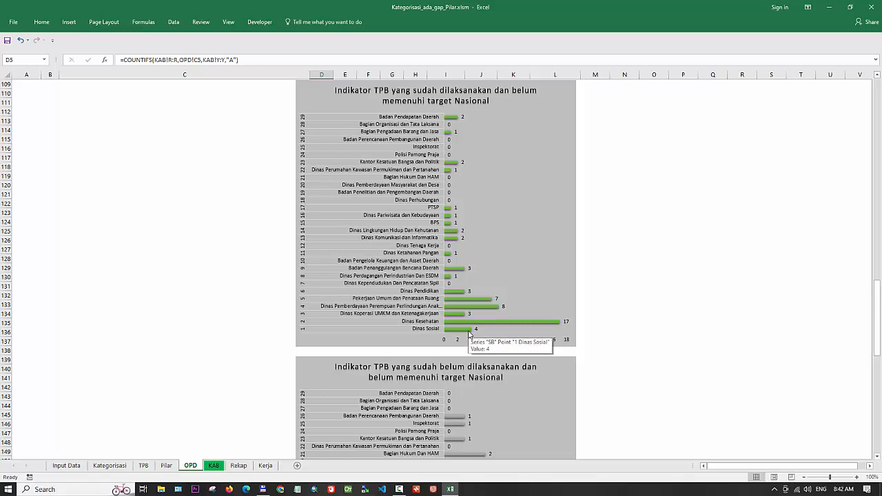
{"action": "scroll", "coordinate": [470, 333], "scroll_direction": "up", "scroll_amount": 20}
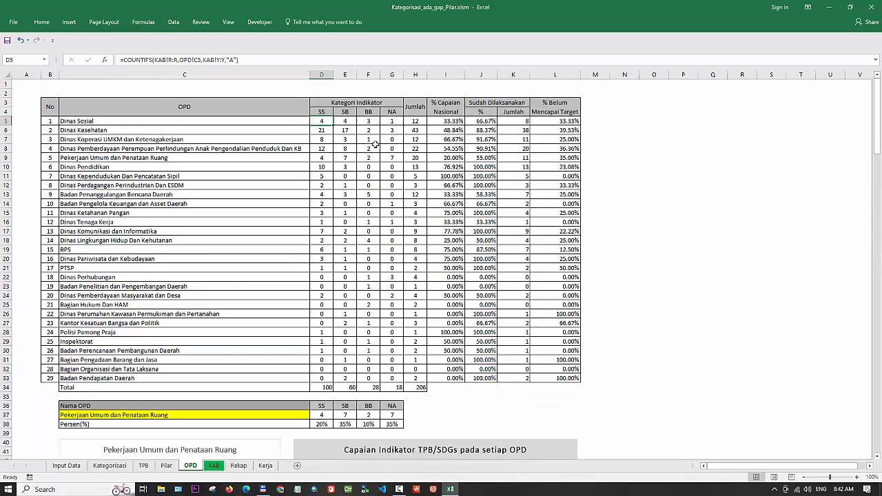
- Return to the Kategorisasi sheet, restore the indicator's Kategori to B and save the record
{"action": "left_click", "coordinate": [110, 465]}
{"action": "left_click", "coordinate": [231, 365]}
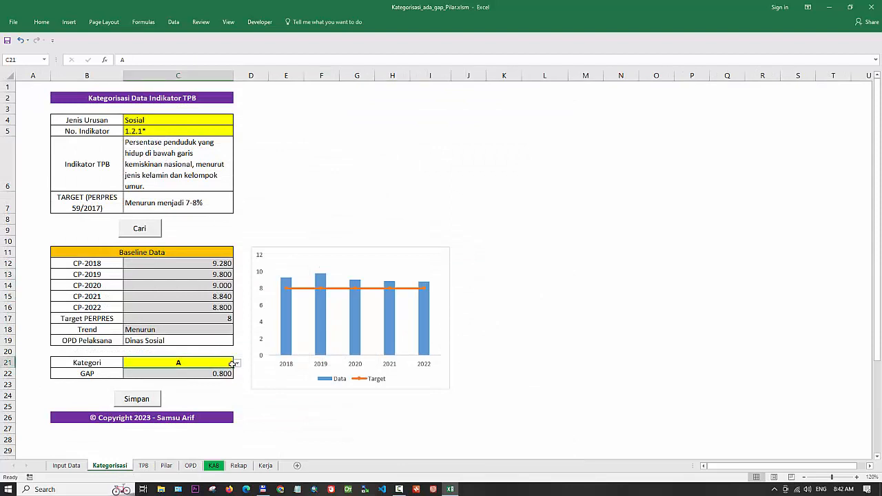
{"action": "left_click", "coordinate": [236, 363]}
{"action": "left_click", "coordinate": [219, 378]}
{"action": "left_click", "coordinate": [137, 402]}
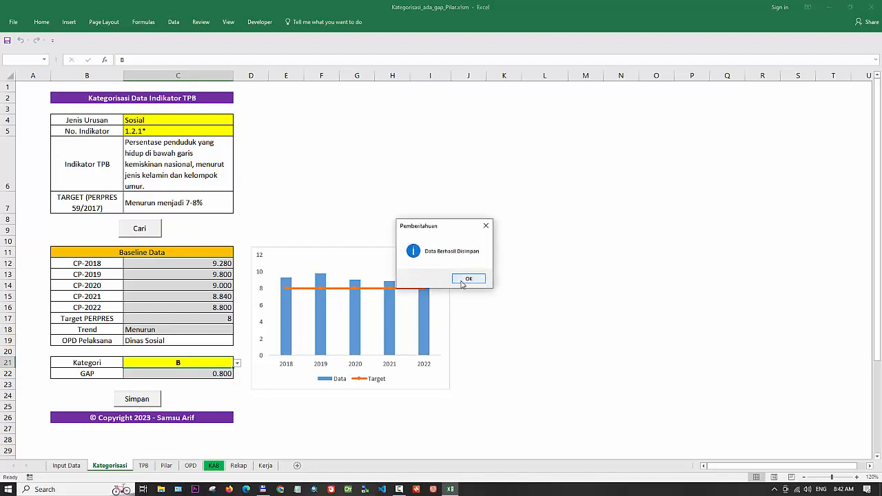
{"action": "left_click", "coordinate": [467, 279]}
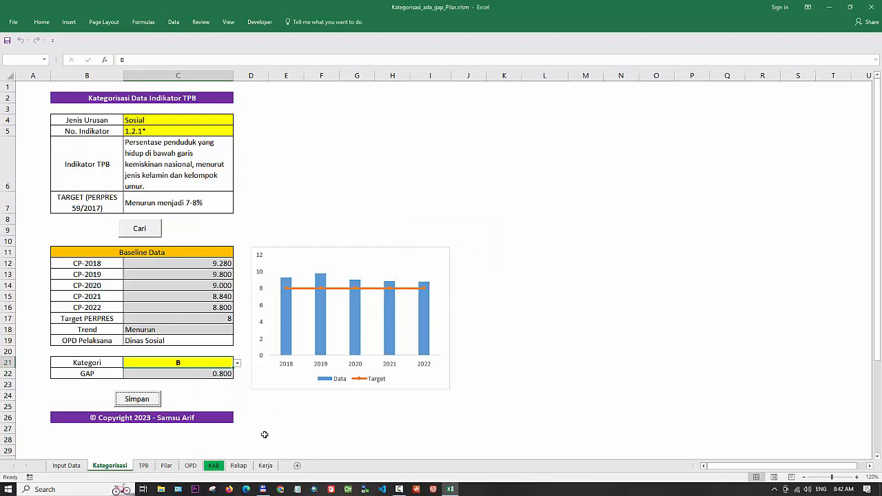